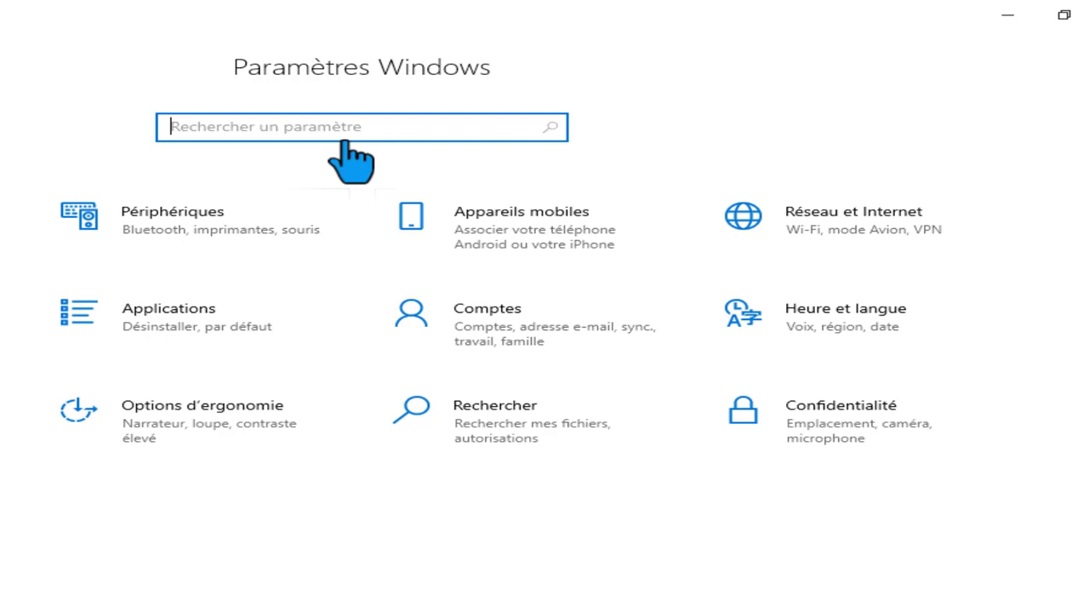
Step: Search the Windows settings for "jeux" and clear the search
text(jeux)
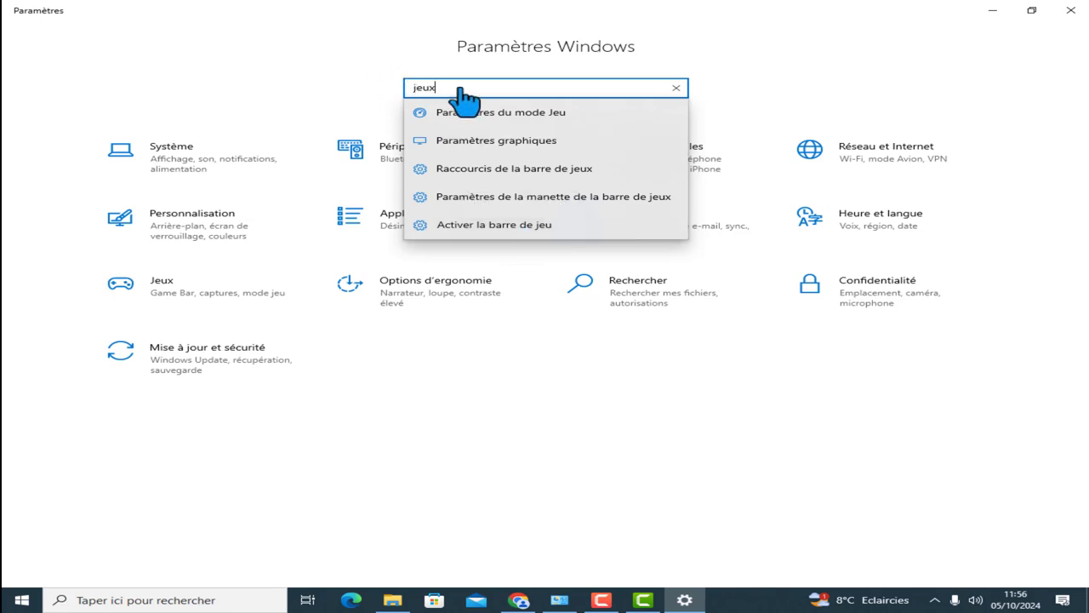
key(BackSpace)
key(BackSpace)
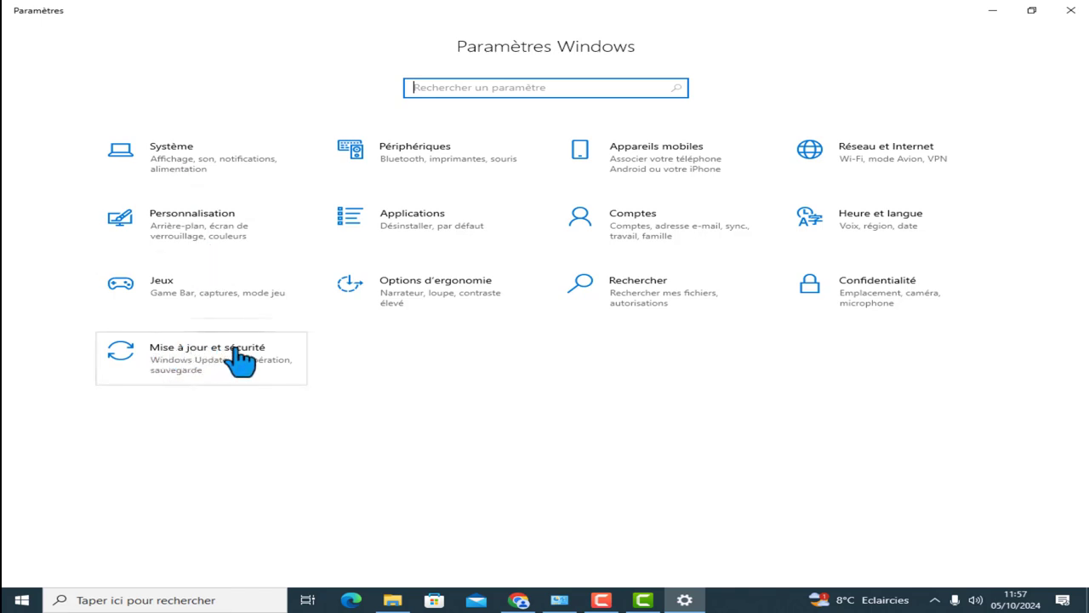
Step: Open the Windows Security app from the Sécurité Windows page of the Mise à jour et sécurité settings
click(181, 351)
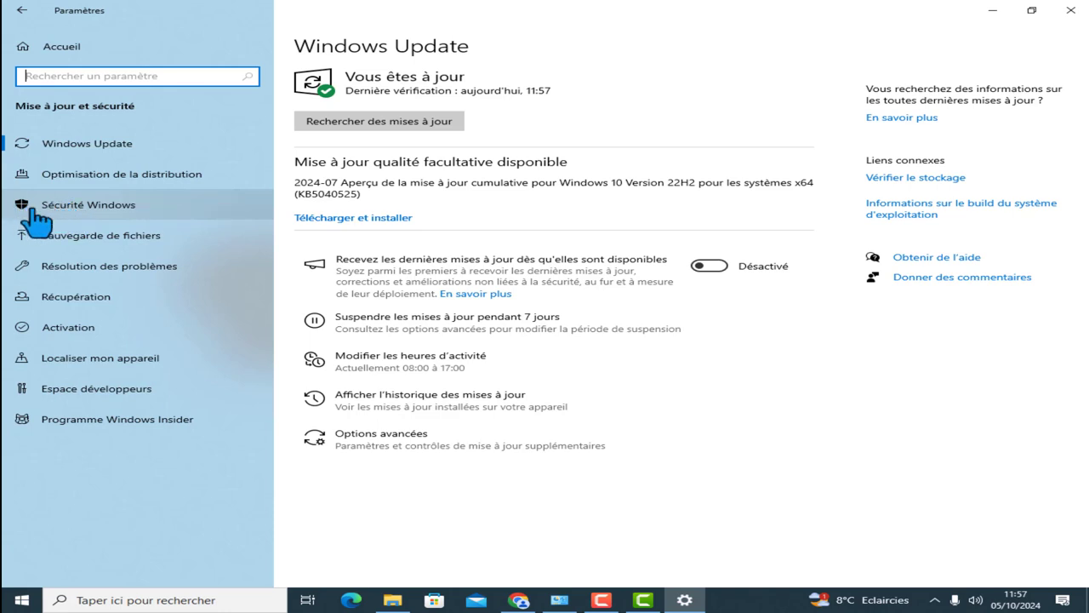
click(71, 207)
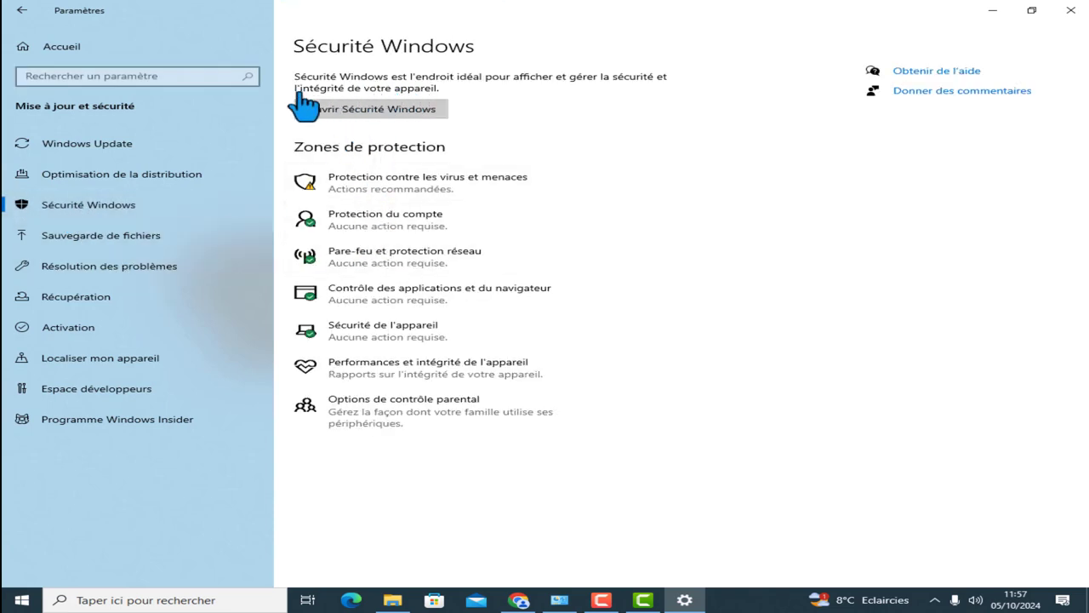
click(398, 107)
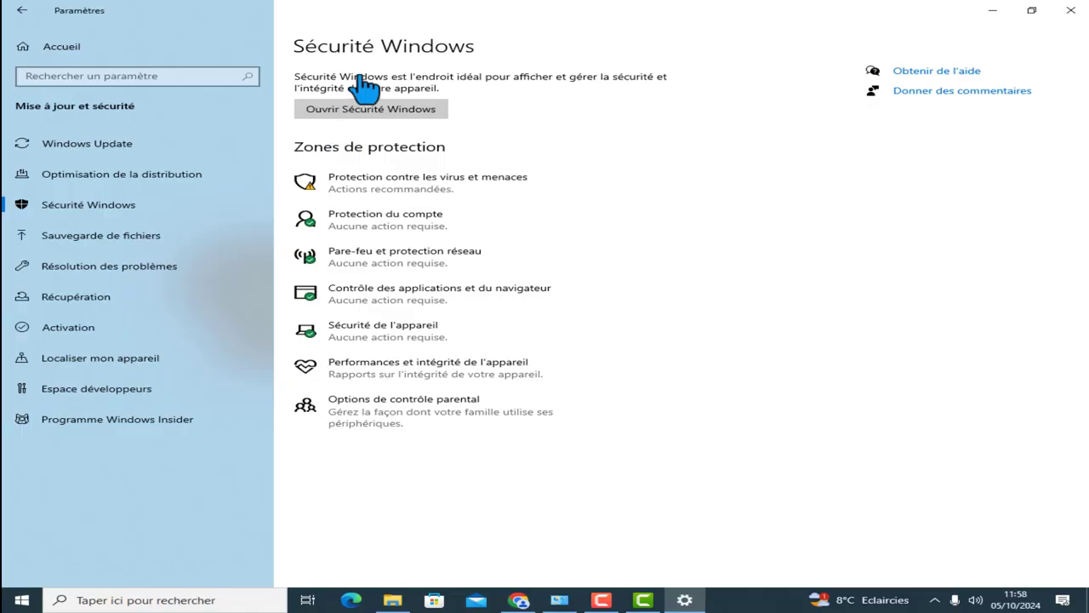
click(351, 117)
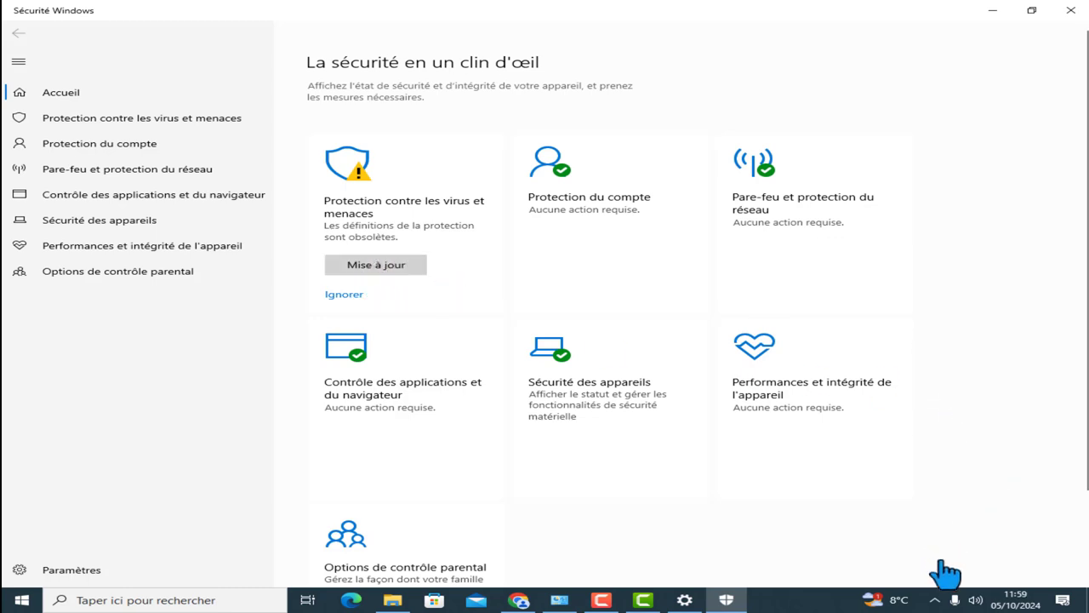
Step: Connect to the available secured Wi-Fi network and start the update of the virus and threat protection definitions
click(939, 599)
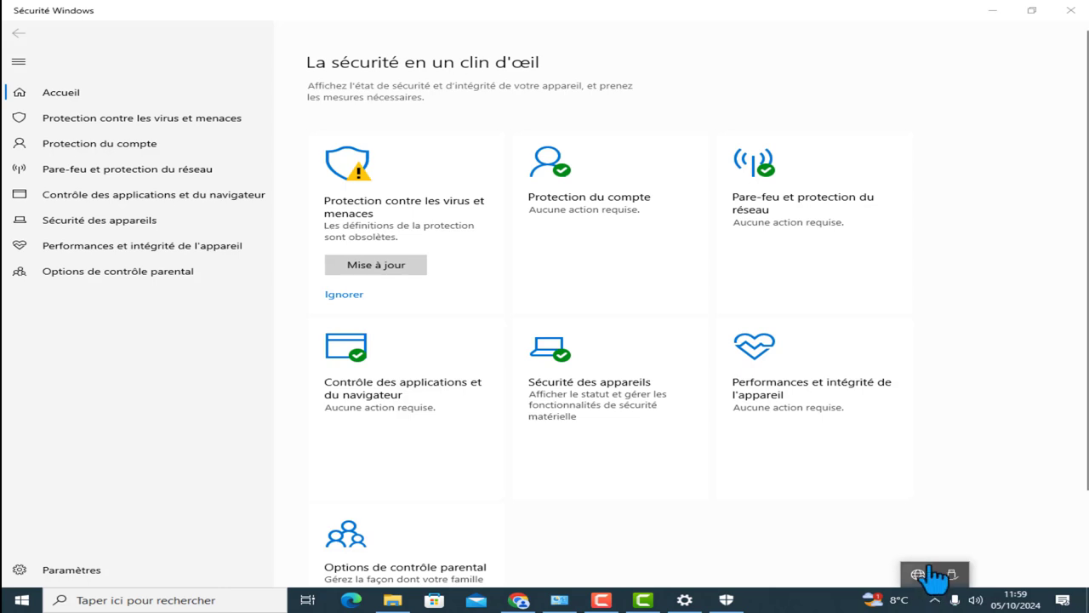
click(918, 572)
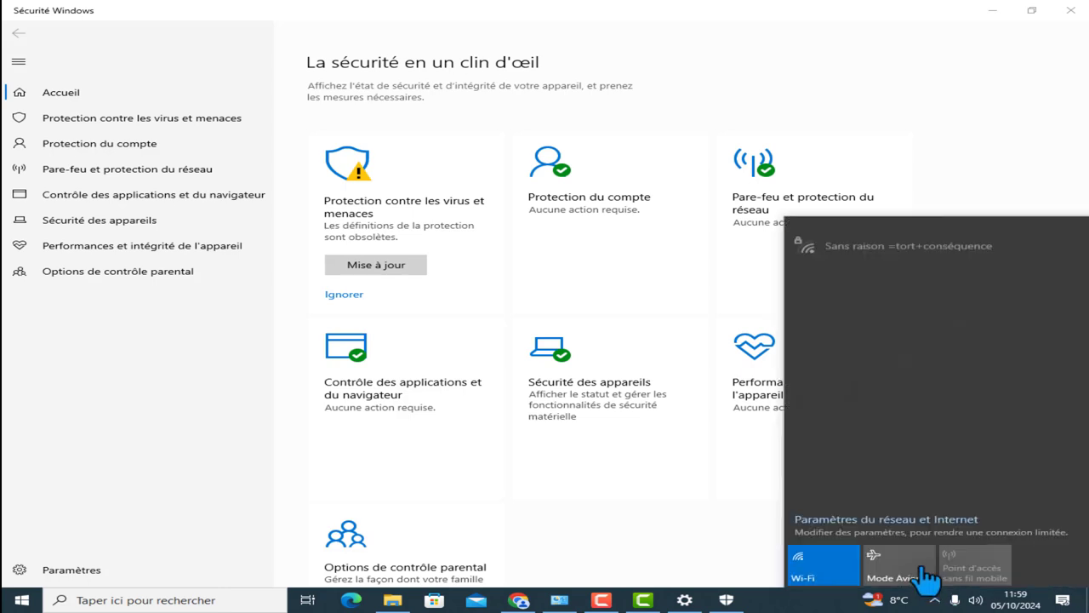
click(899, 244)
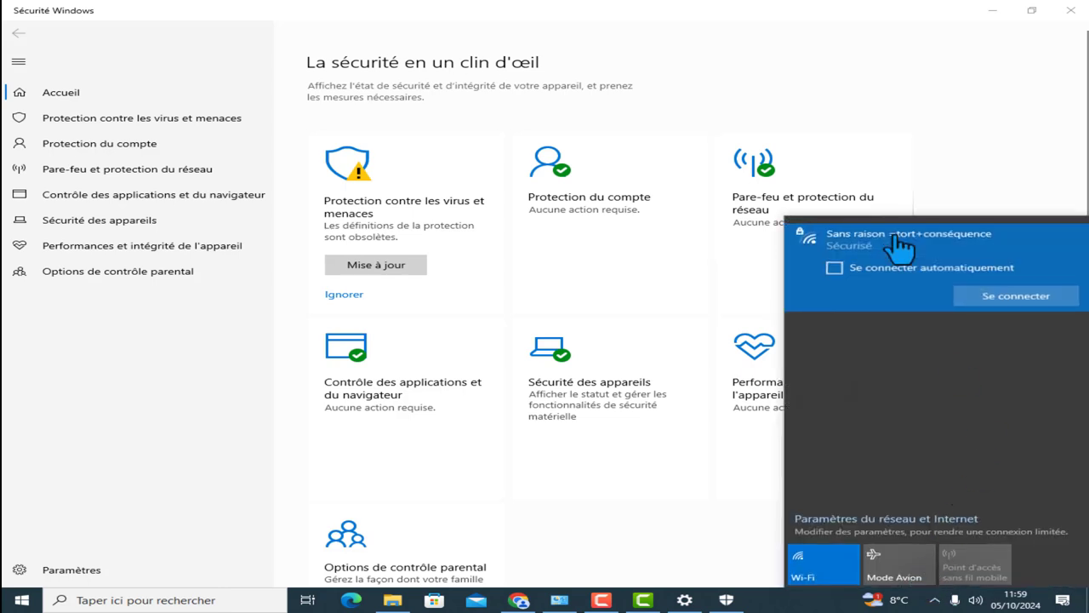
click(988, 299)
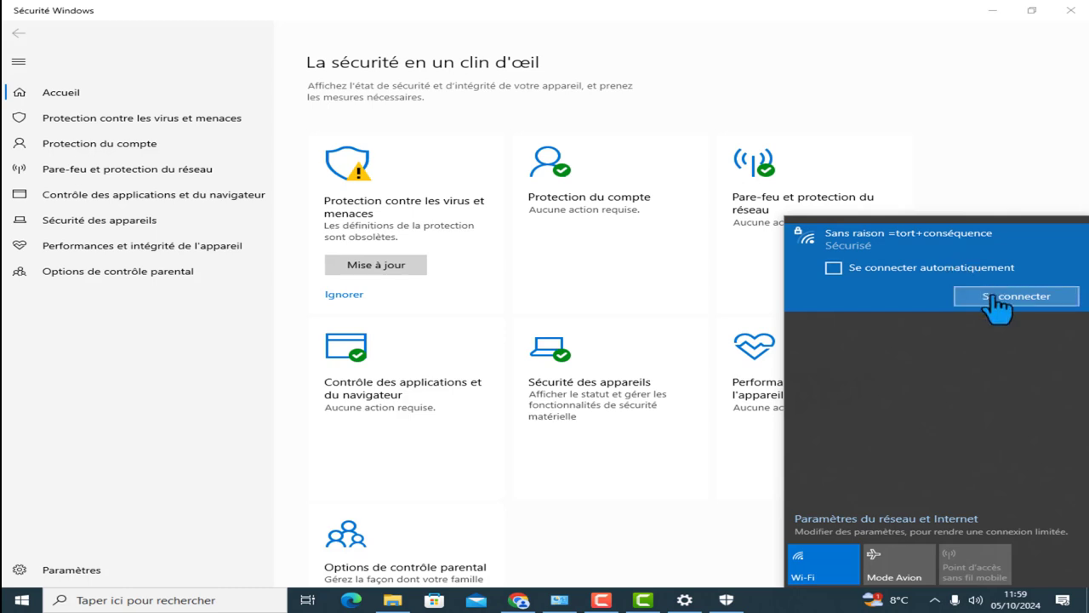
click(997, 298)
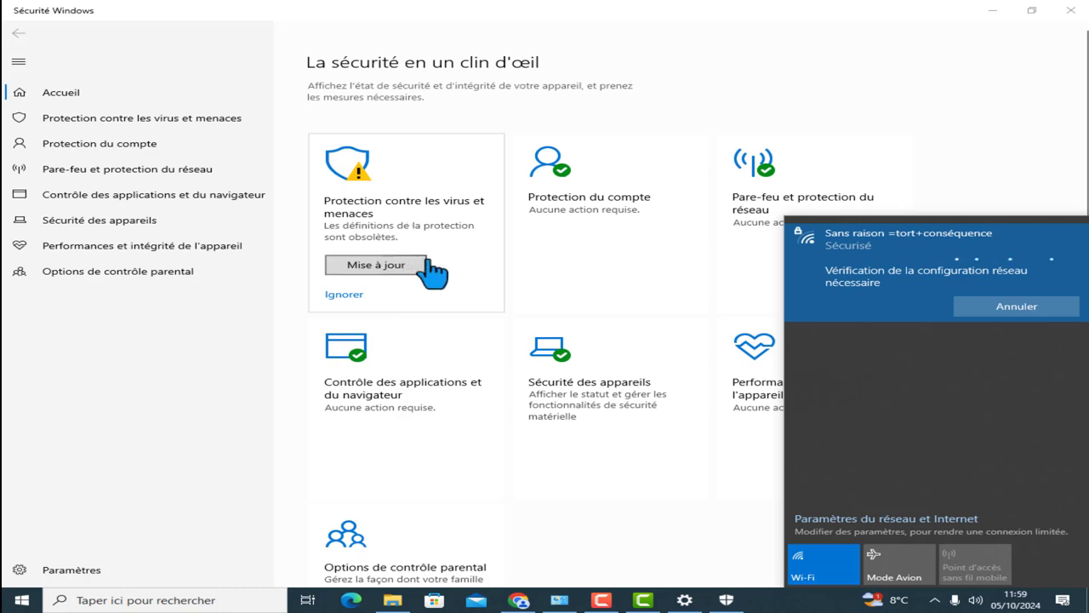
click(1009, 153)
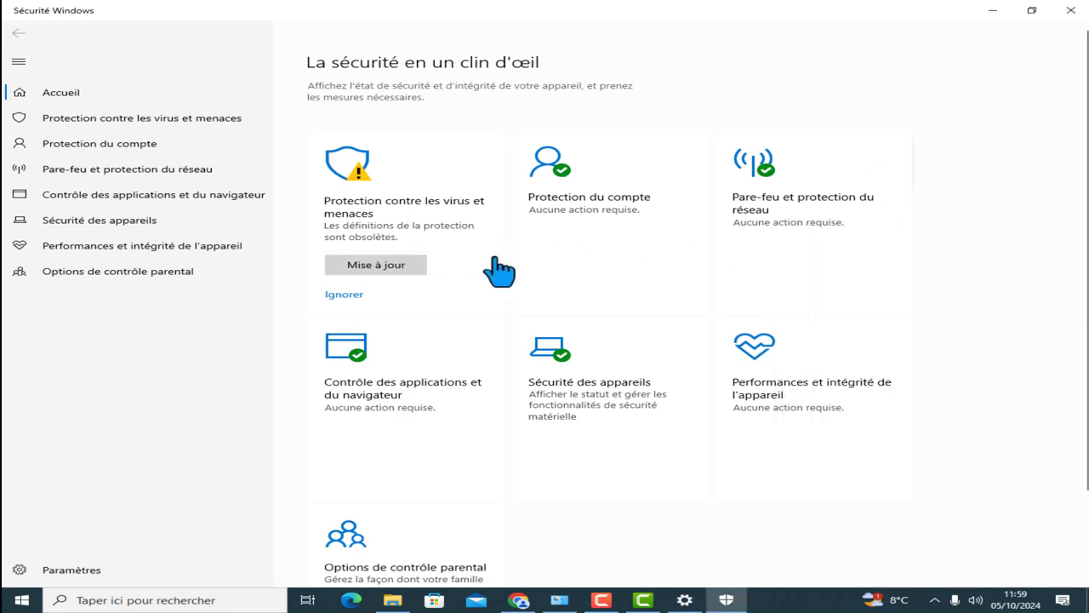
click(372, 268)
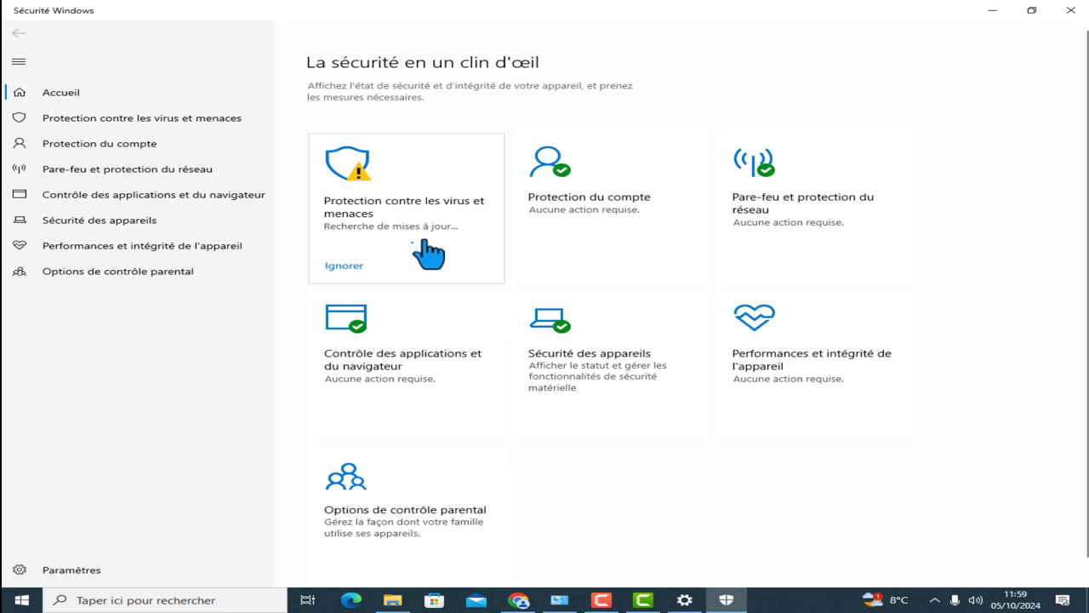
Step: View Protection du compte, including the Microsoft account information and the dynamic lock settings
click(615, 213)
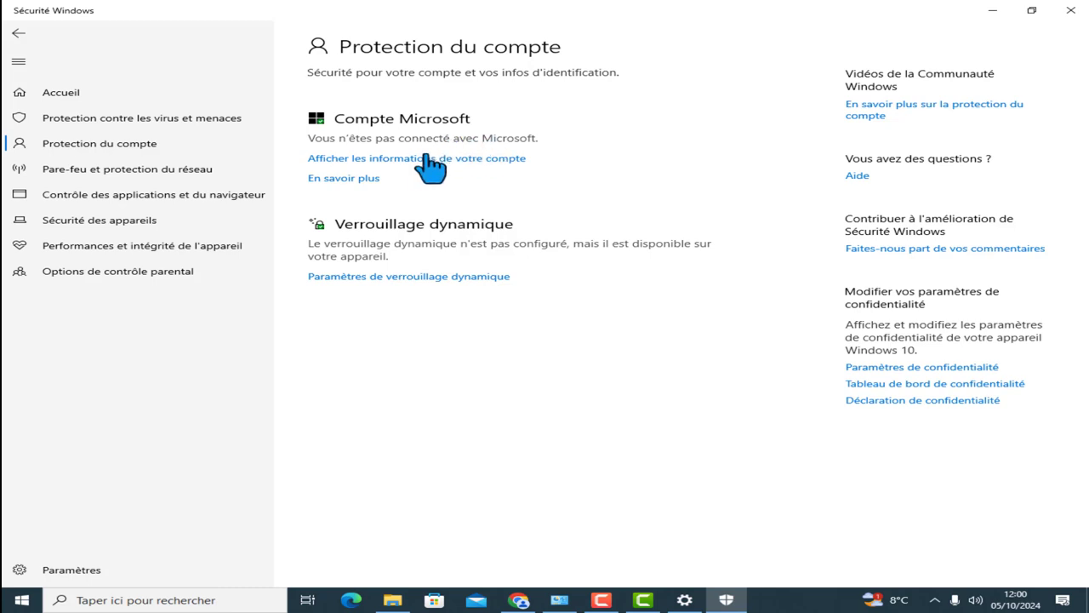
click(394, 159)
click(349, 278)
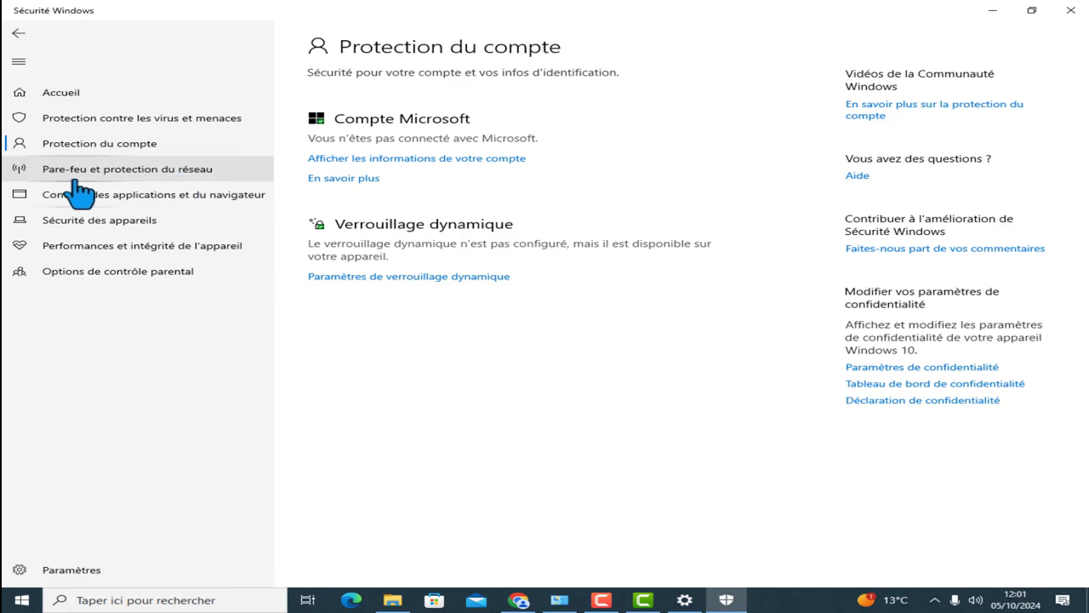
Step: View the Pare-feu et protection du réseau page and return to the security overview
click(150, 176)
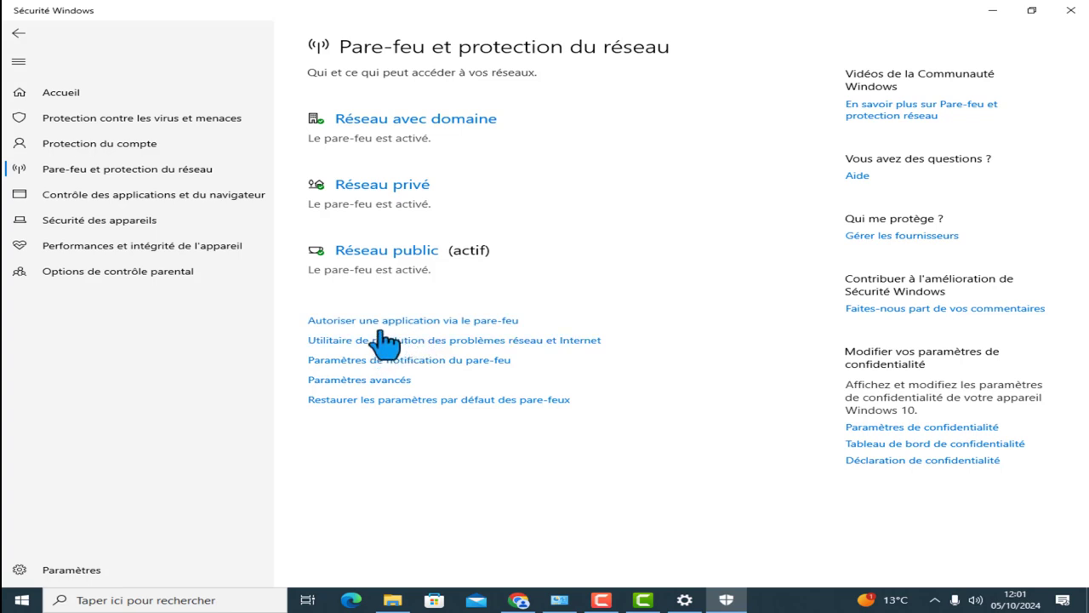
click(18, 34)
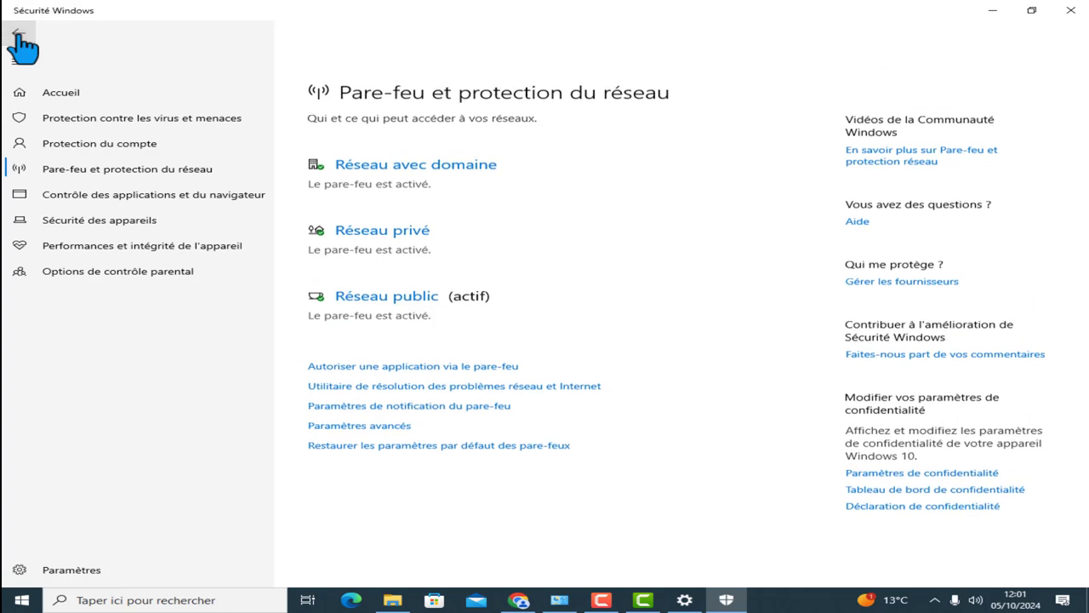
click(17, 34)
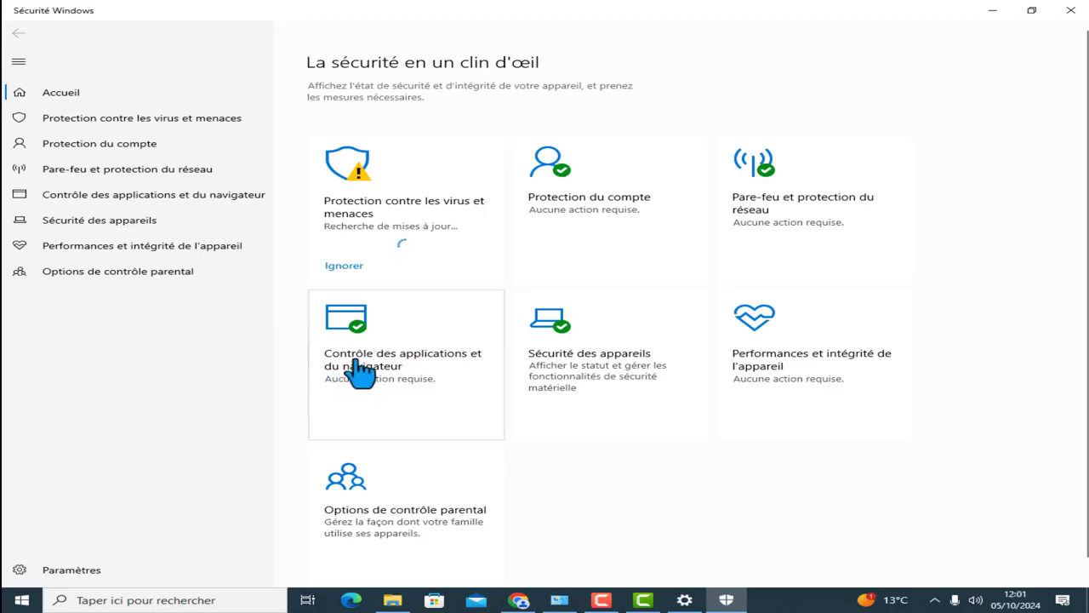
Step: View the Contrôle des applications et du navigateur page, return to the overview, and open the Sécurité des appareils page
click(372, 371)
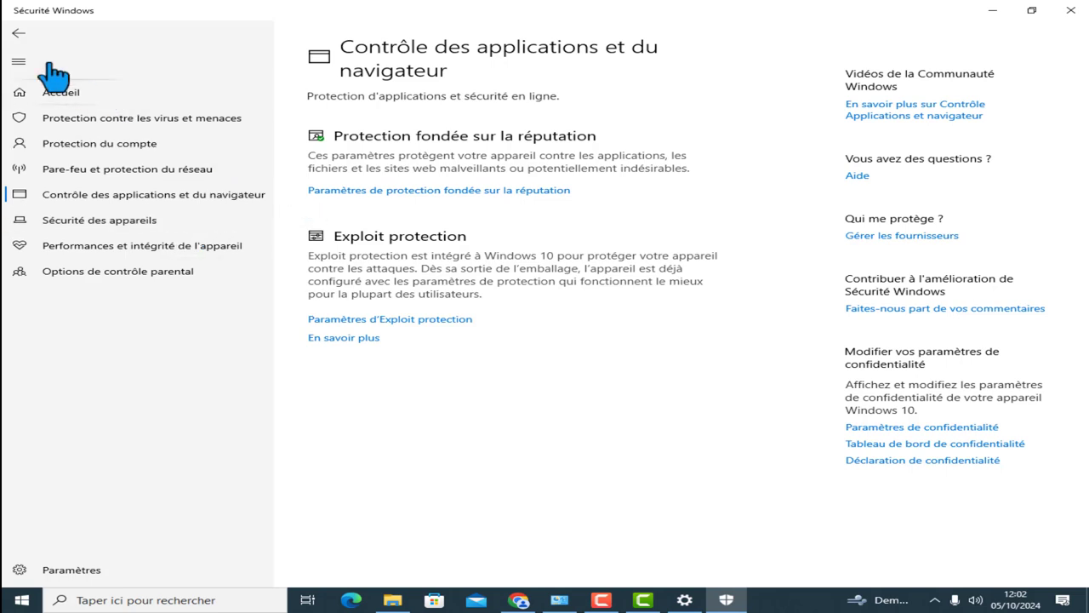
click(17, 34)
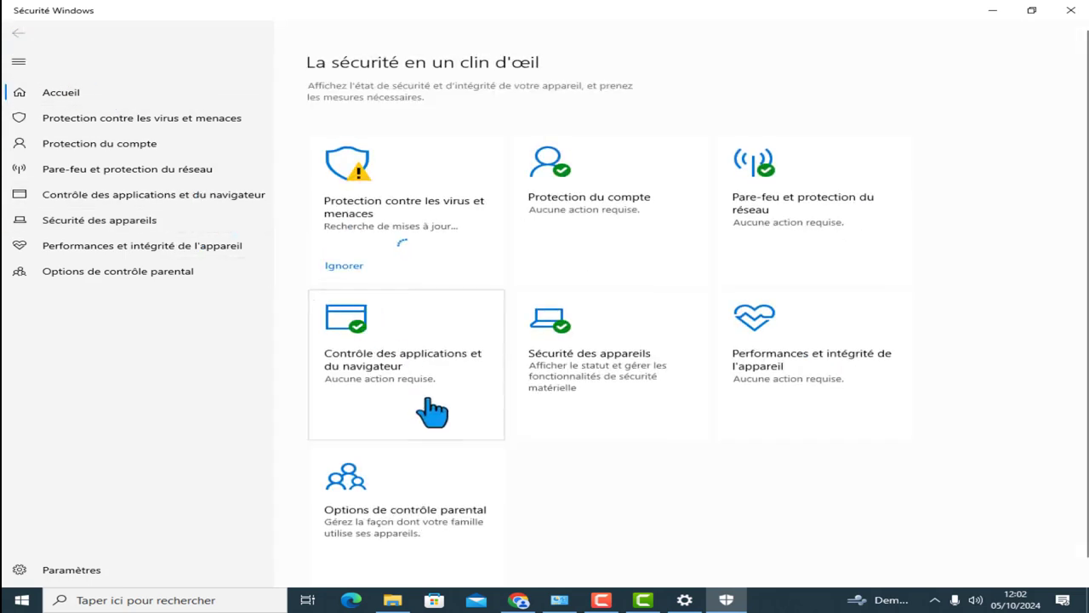
click(604, 366)
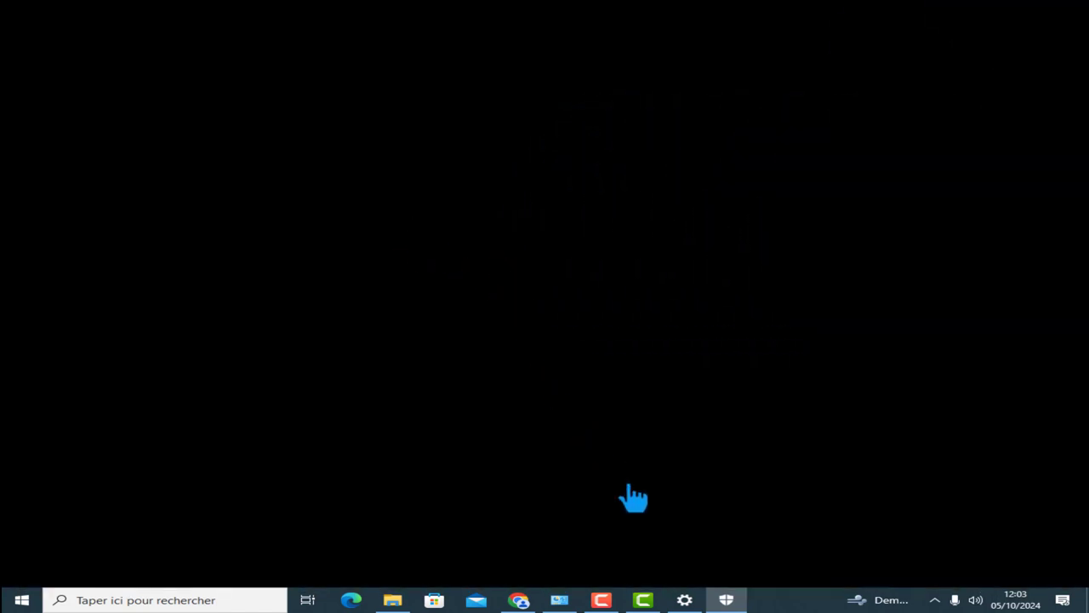
click(685, 599)
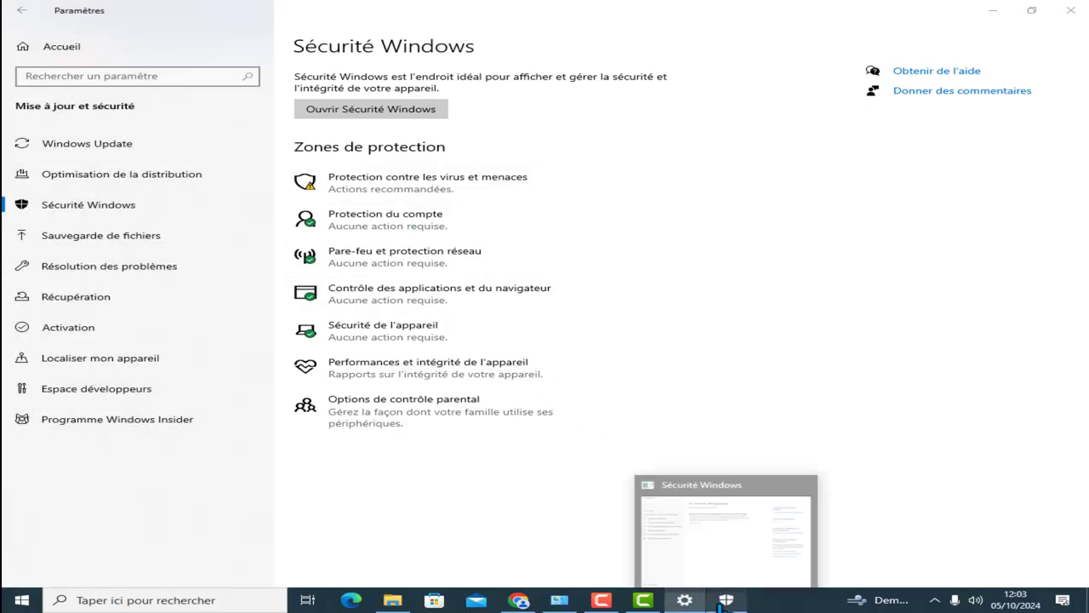
click(724, 601)
mouse_move(686, 603)
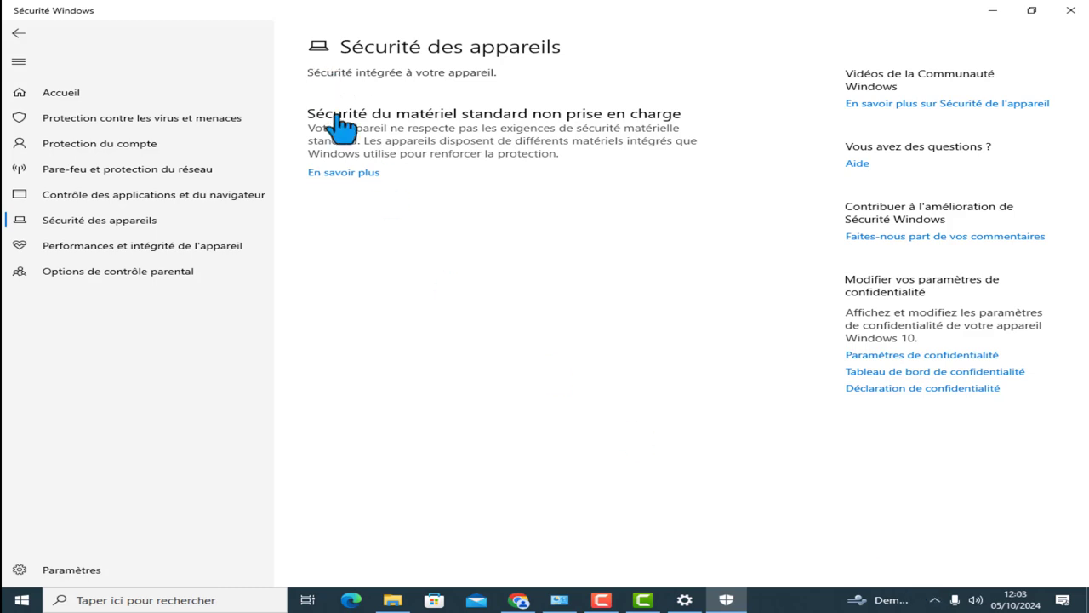
Step: Open the support article on standard hardware security in Chrome, read it, and close all the device protection tabs
click(350, 173)
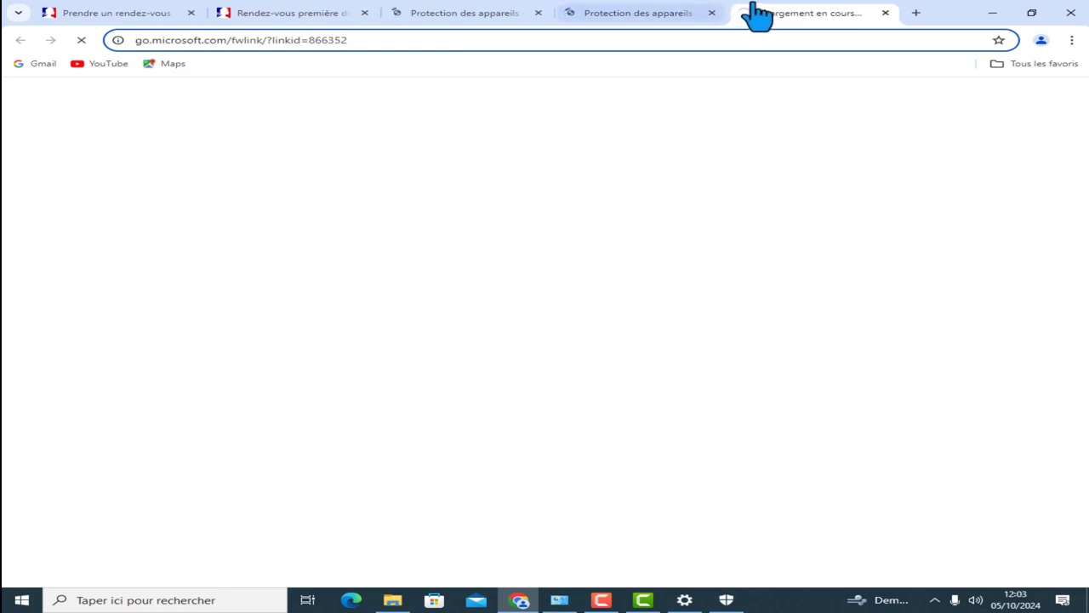
click(711, 13)
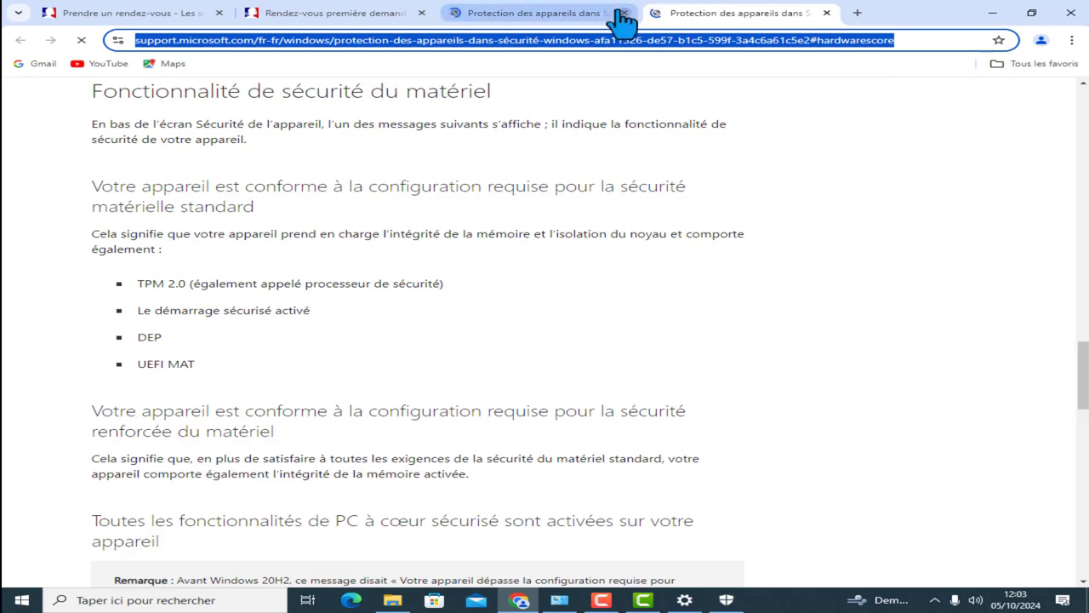
click(624, 13)
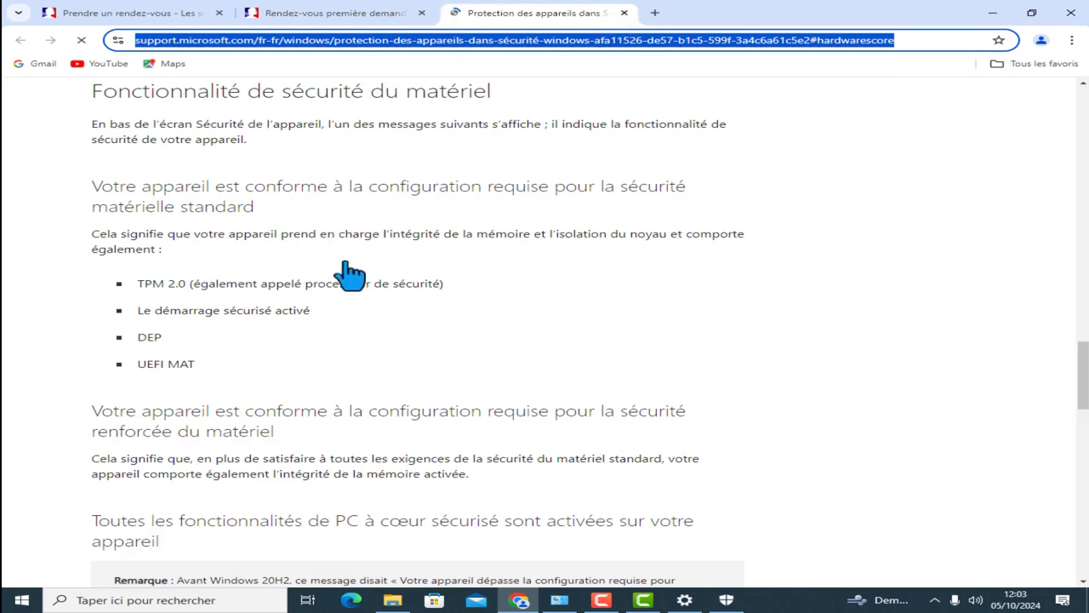
scroll(352, 275, down, 5)
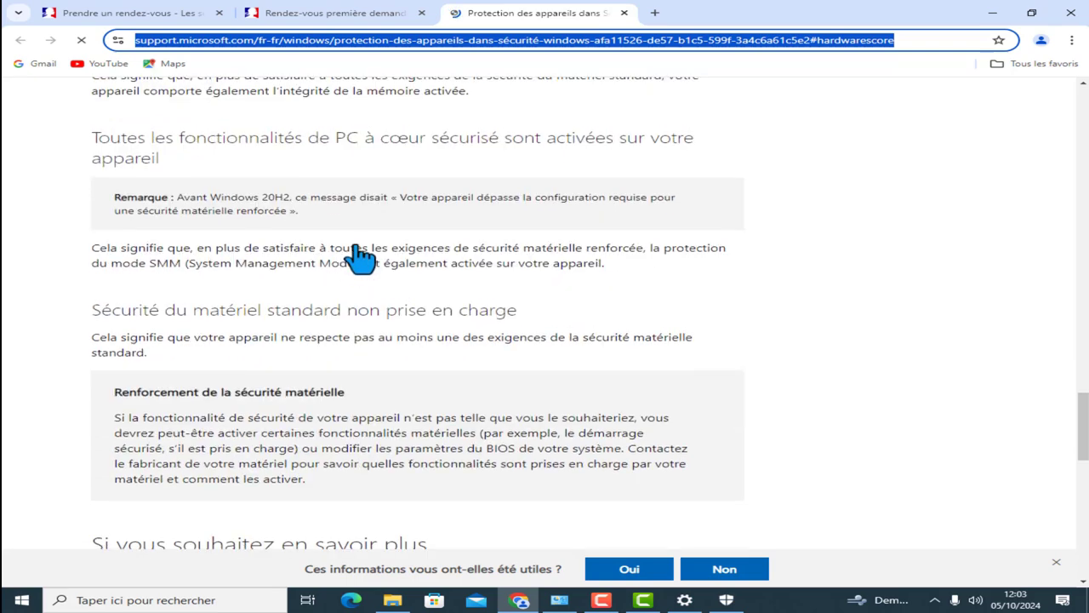
click(624, 14)
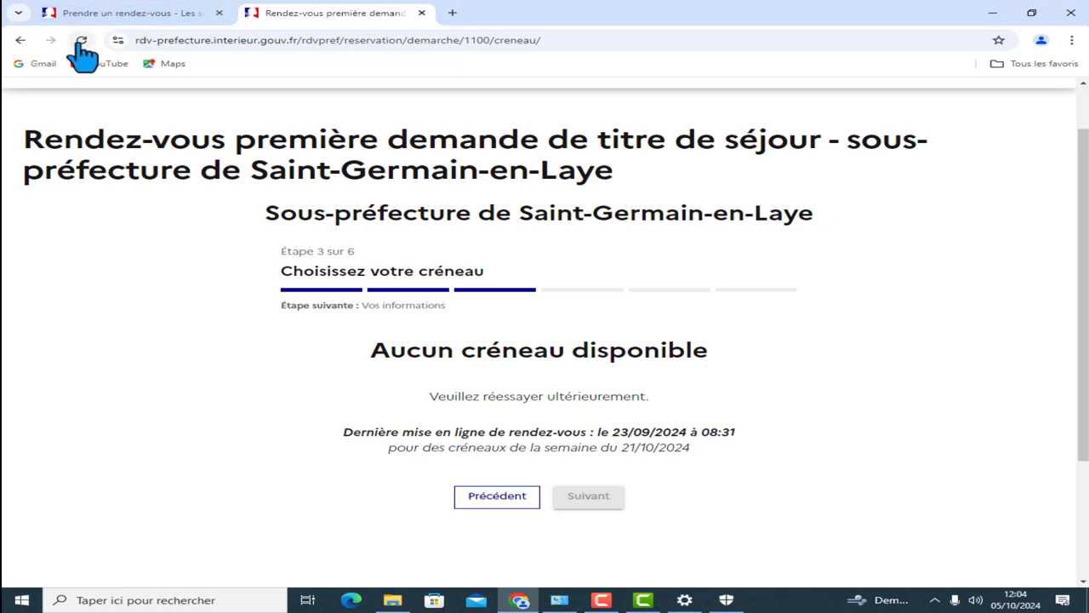
Step: Reload the Saint-Germain-en-Laye sous-préfecture appointment page and read through the dossier instructions
click(81, 41)
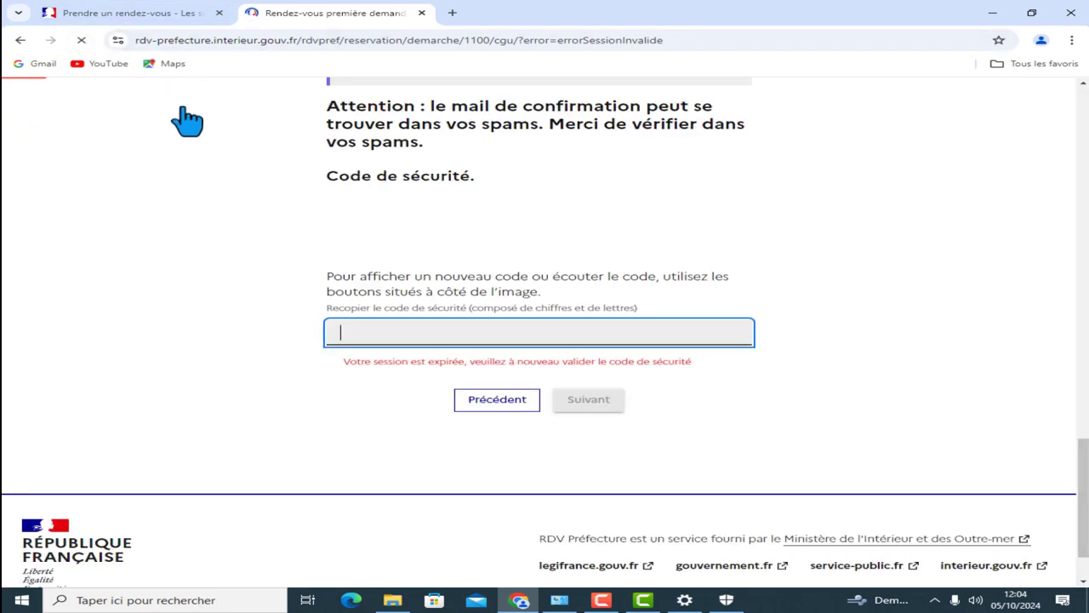
scroll(643, 228, up, 10)
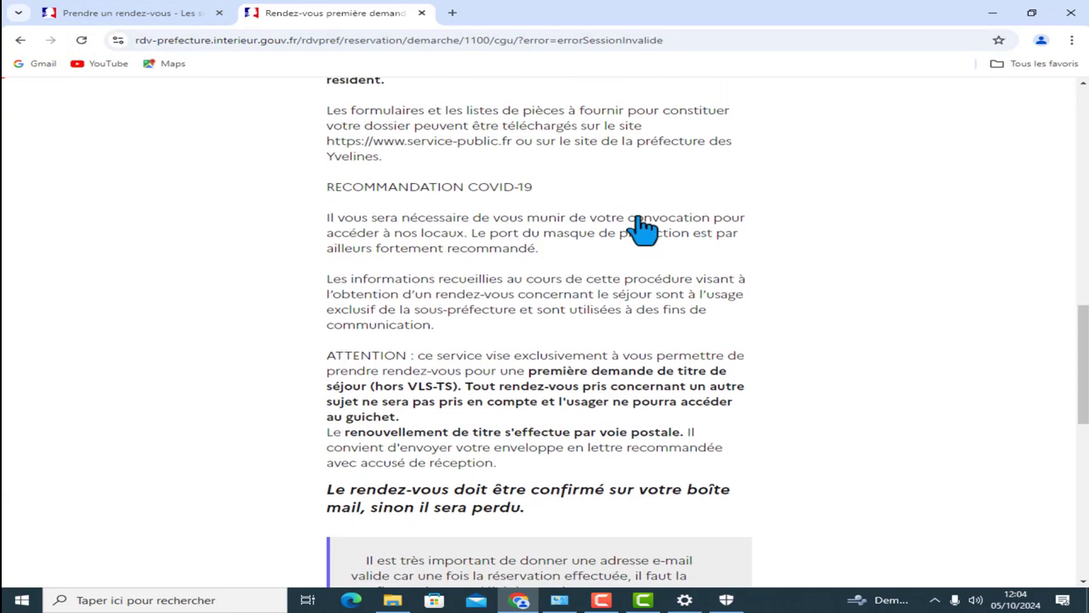
scroll(644, 228, up, 9)
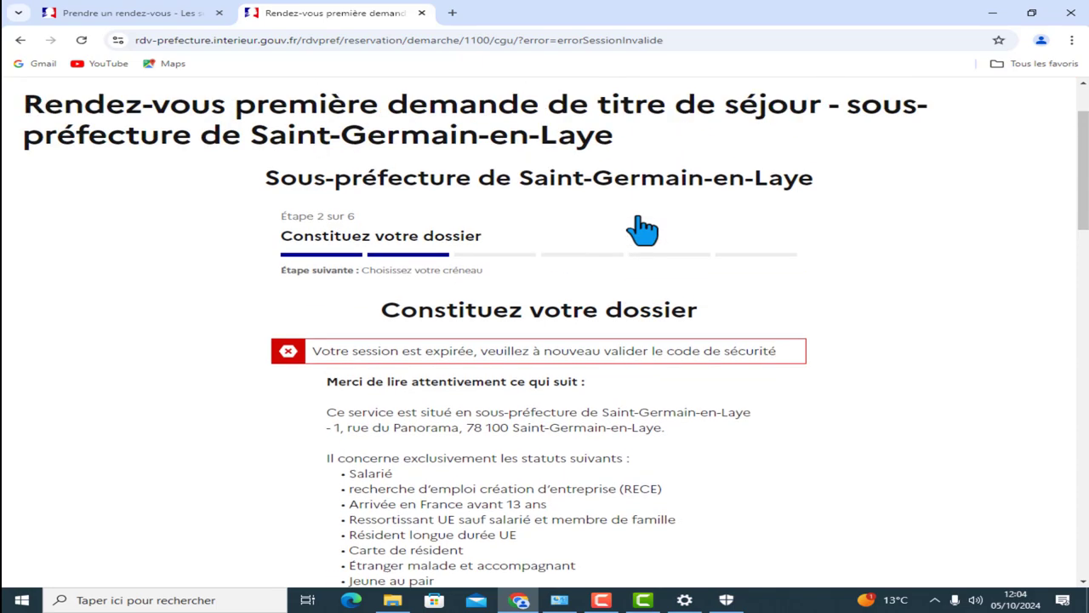
scroll(643, 229, down, 15)
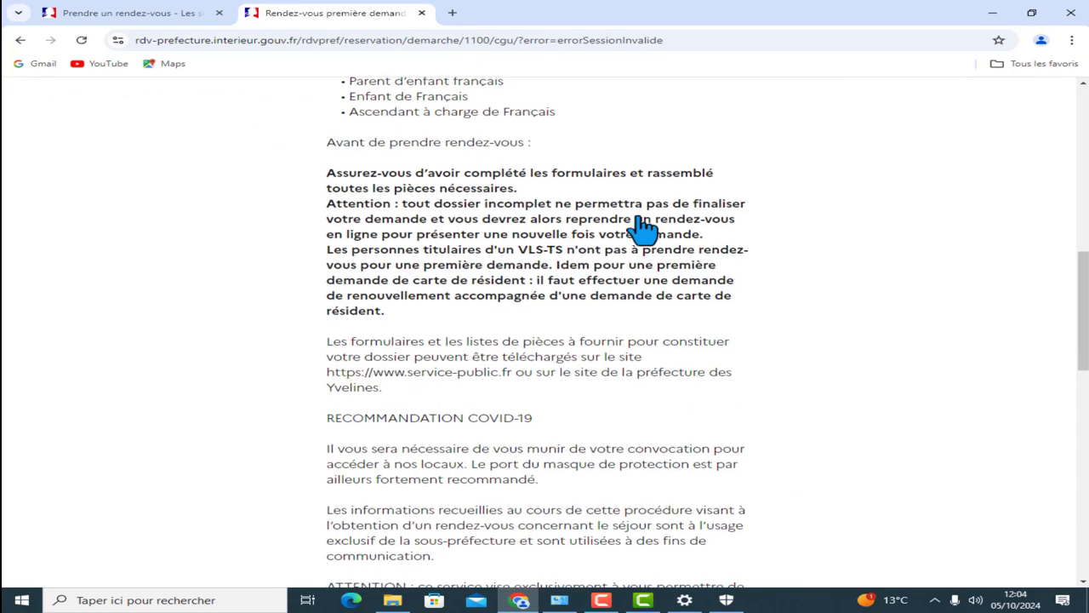
scroll(644, 228, down, 2)
Step: Enter the security code shown in the image and continue to the time slot selection
click(515, 323)
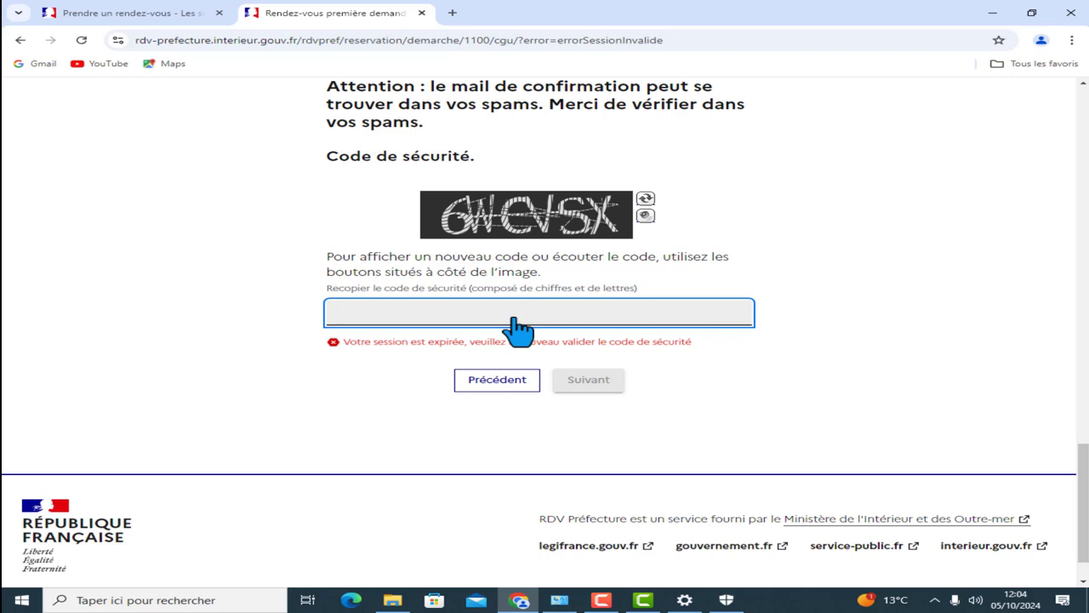
text(6WCVSX)
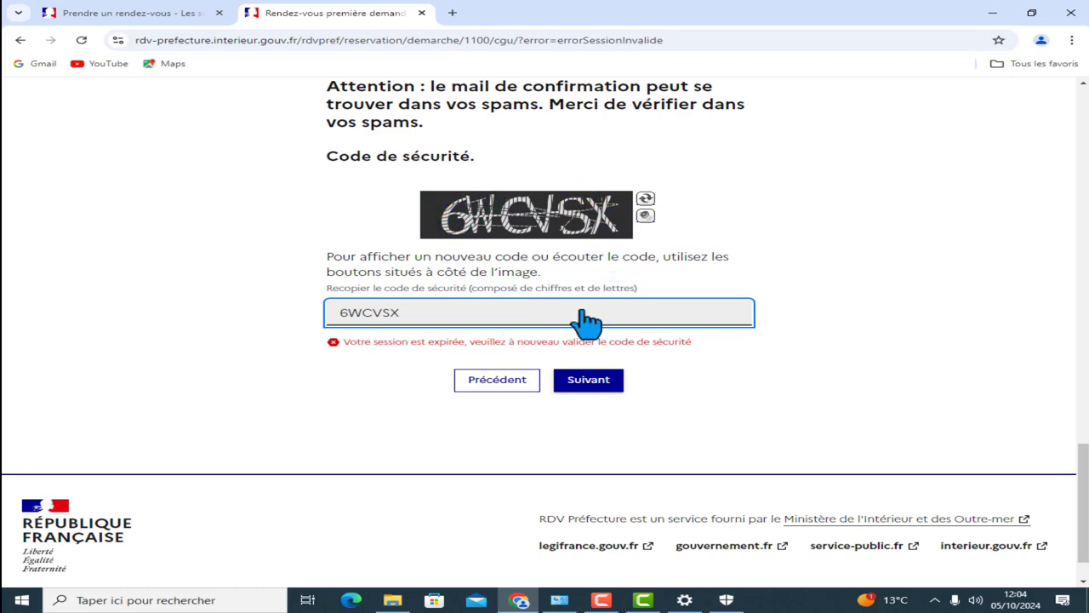
click(579, 387)
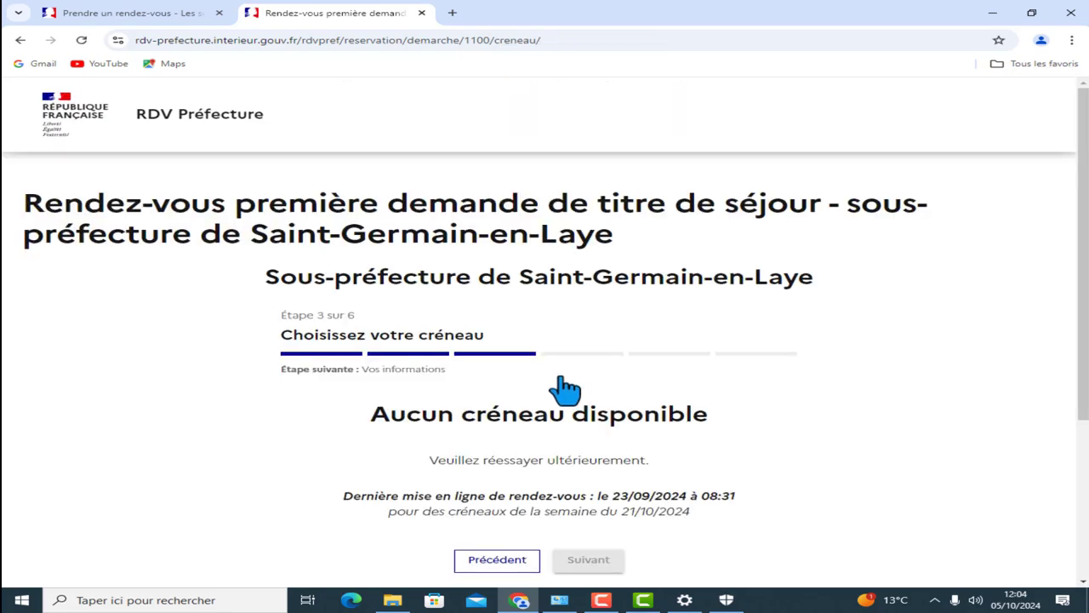
Step: Check the appointment slot page for available slots and close both appointment tabs
scroll(565, 389, down, 1)
scroll(474, 256, up, 1)
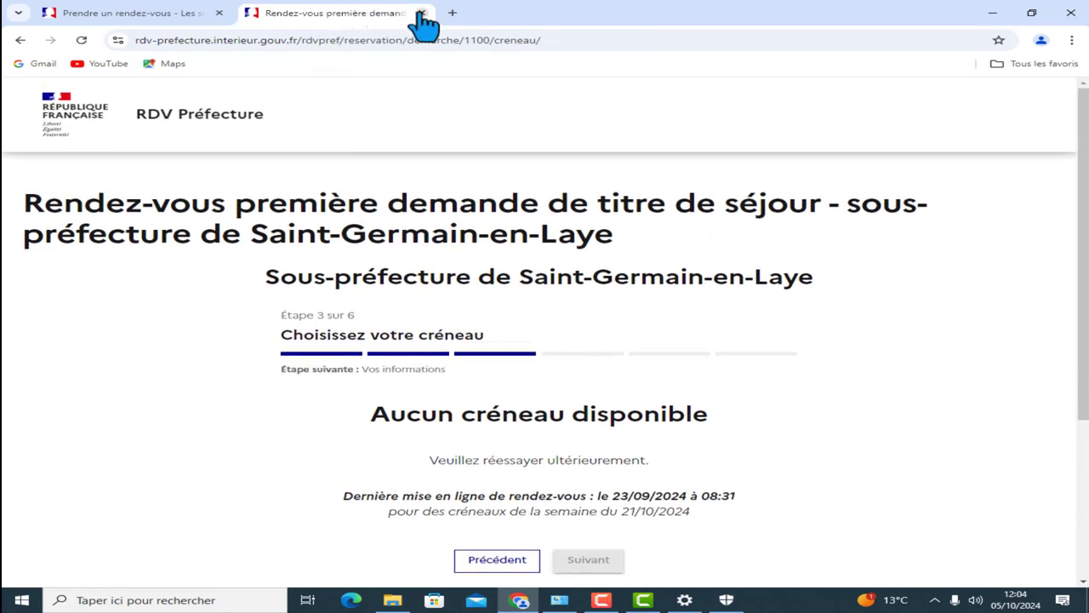
click(420, 13)
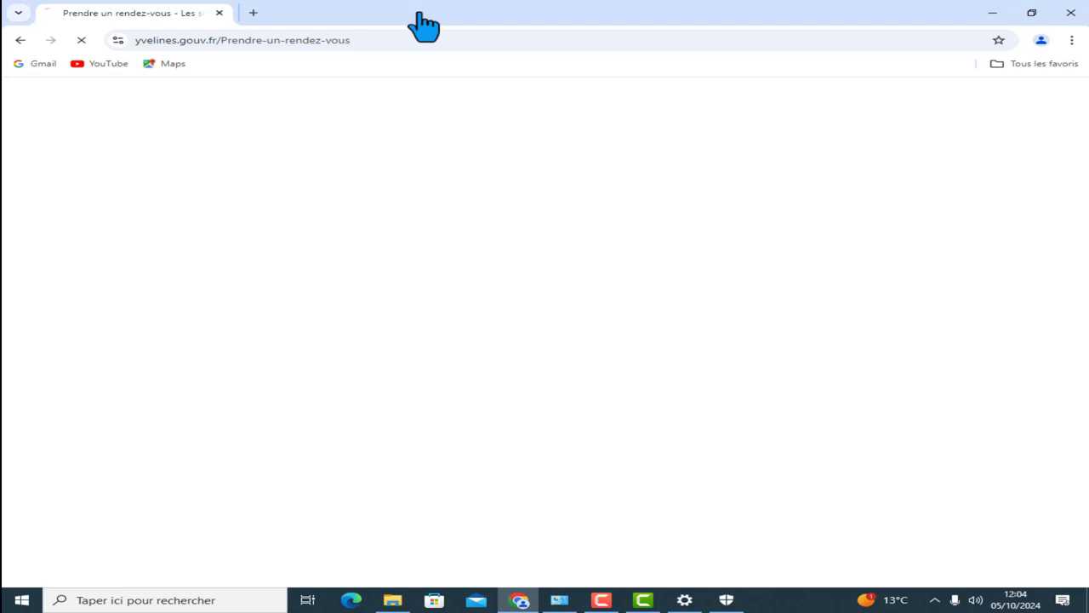
click(219, 13)
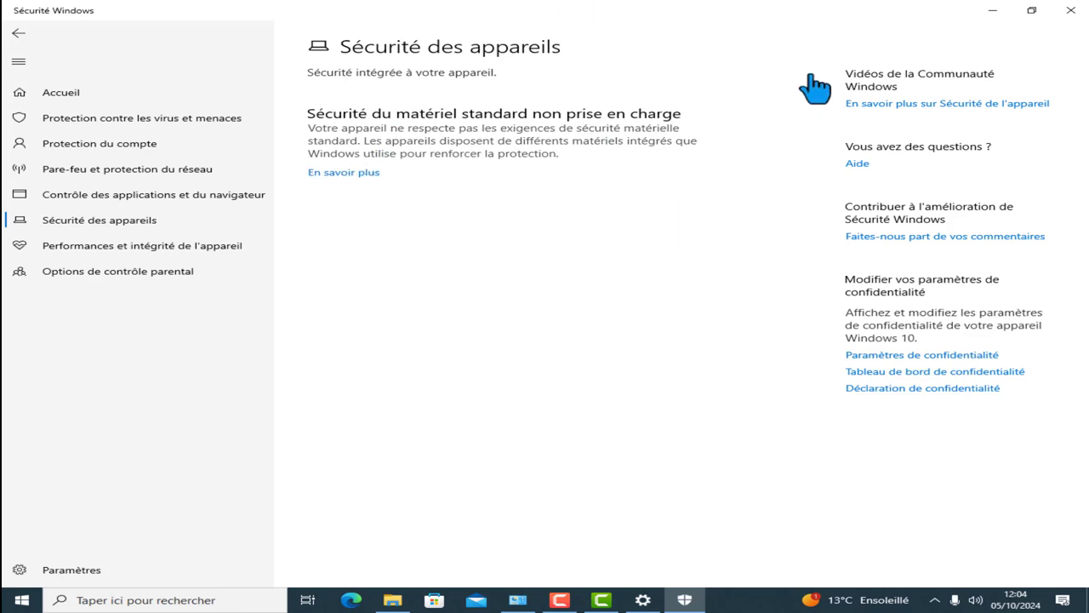
Step: Return to the Windows security overview and view the Performances et intégrité de l'appareil page
key(alt+Left)
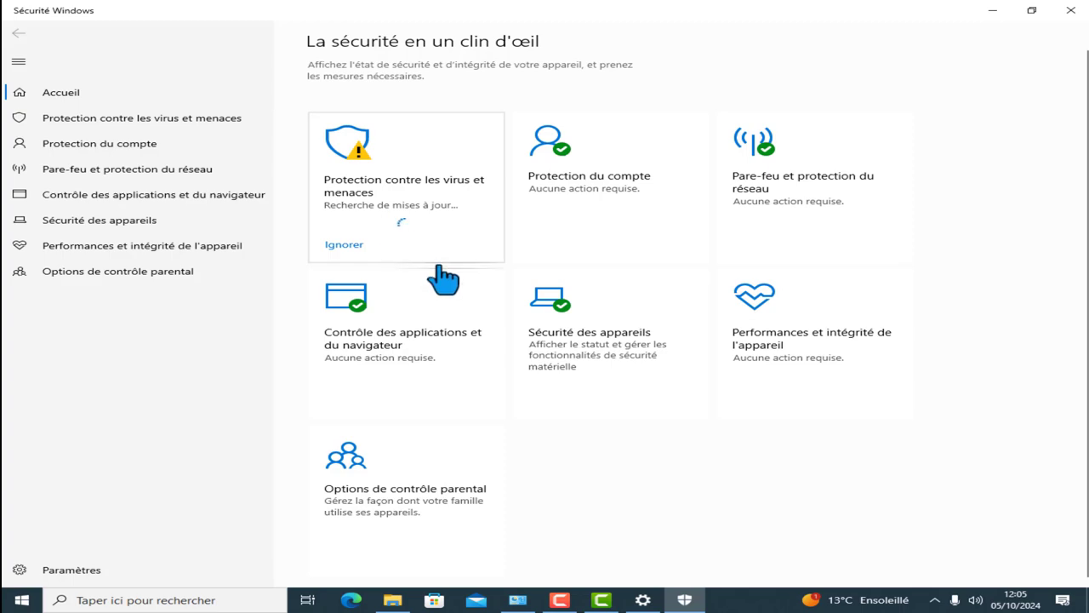
click(772, 332)
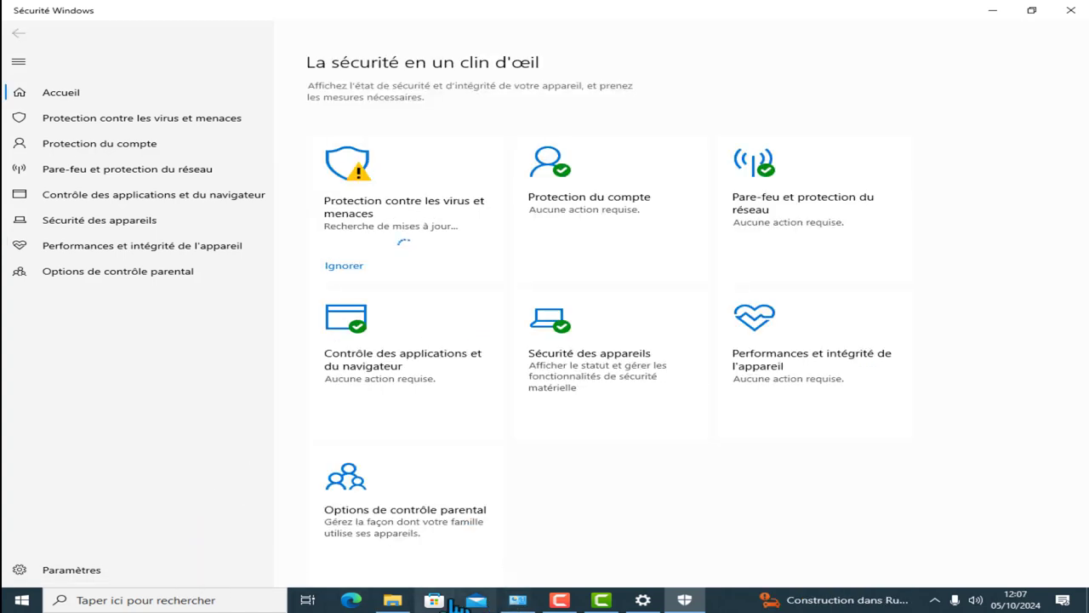
Step: Search Windows for "windows defender" and open the Protection contre les virus et menaces settings
click(146, 603)
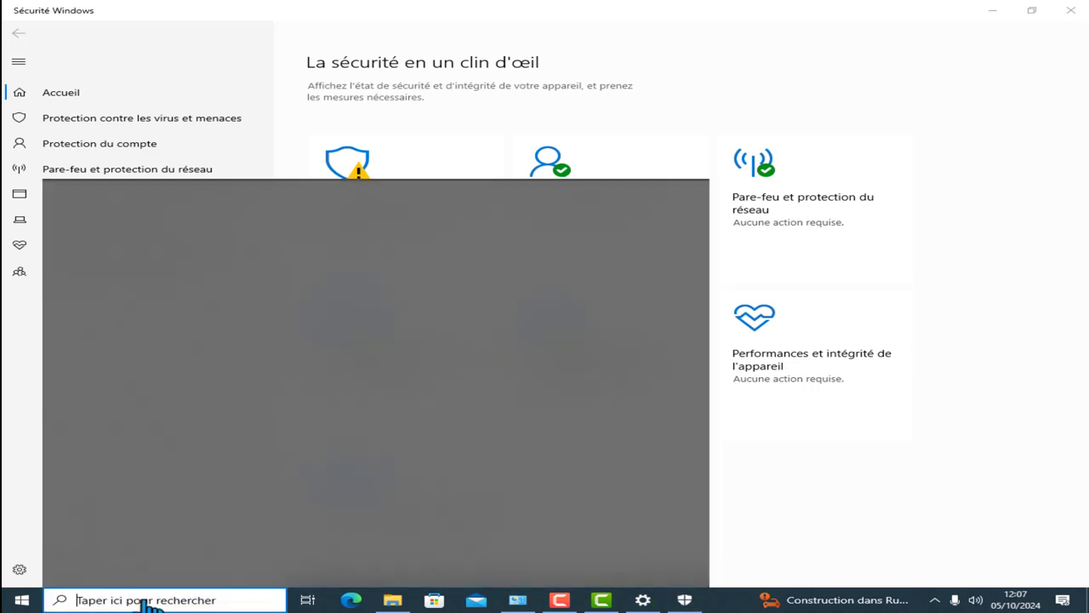
text(wi)
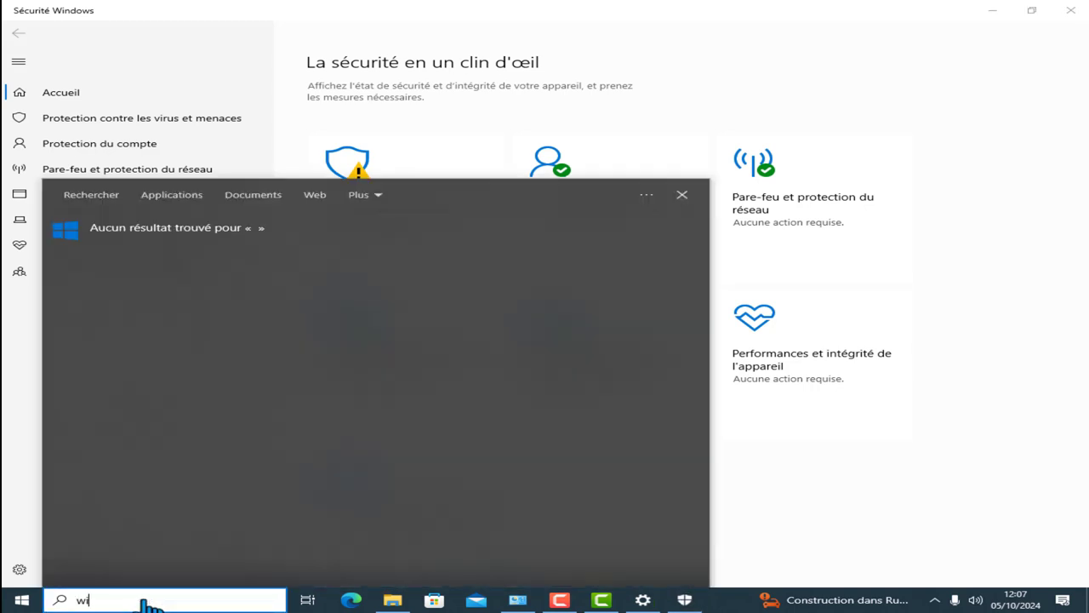
text(ndows d)
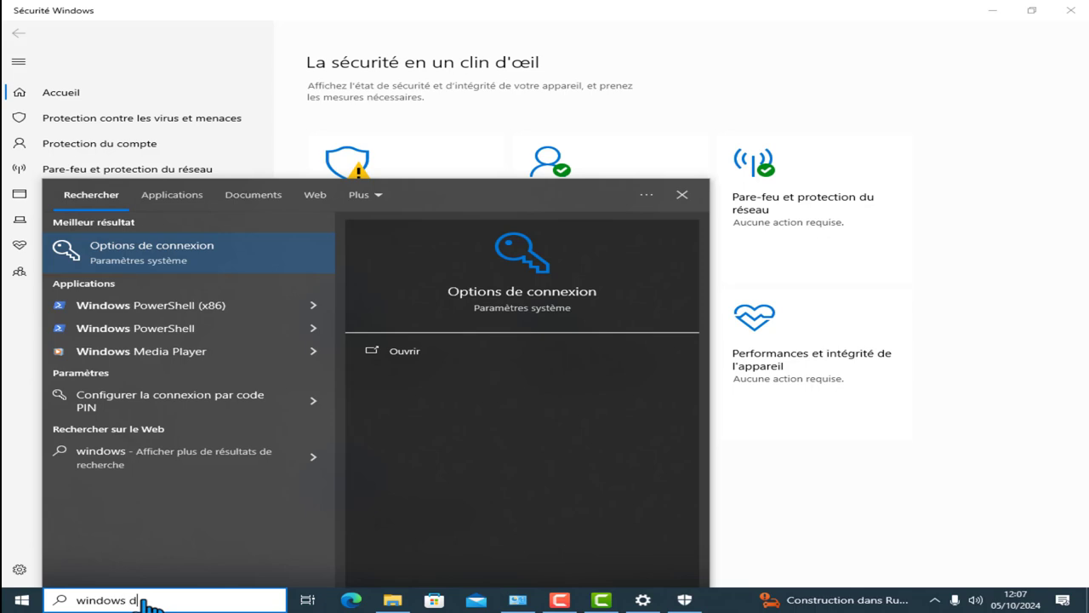
text(efender)
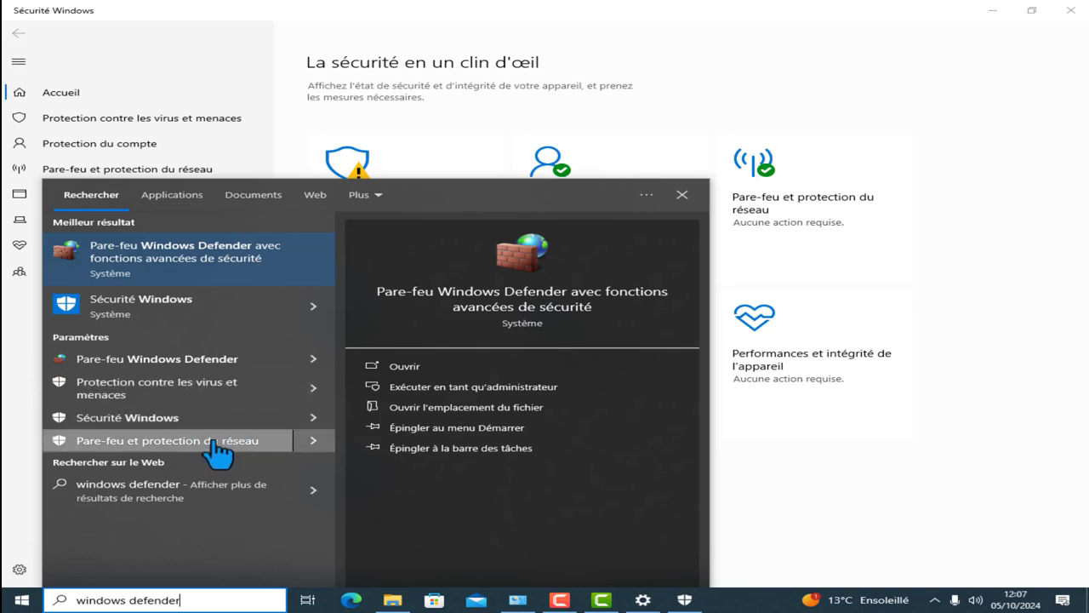
click(237, 398)
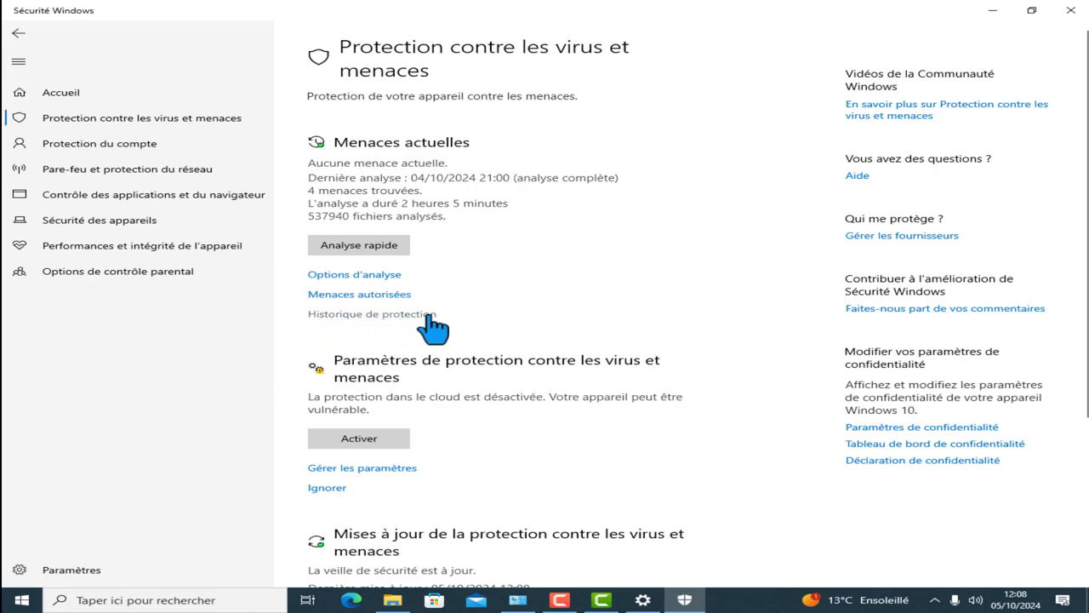
Step: Open the scan options, review the scan types, and launch an Analyse personnalisée
click(332, 277)
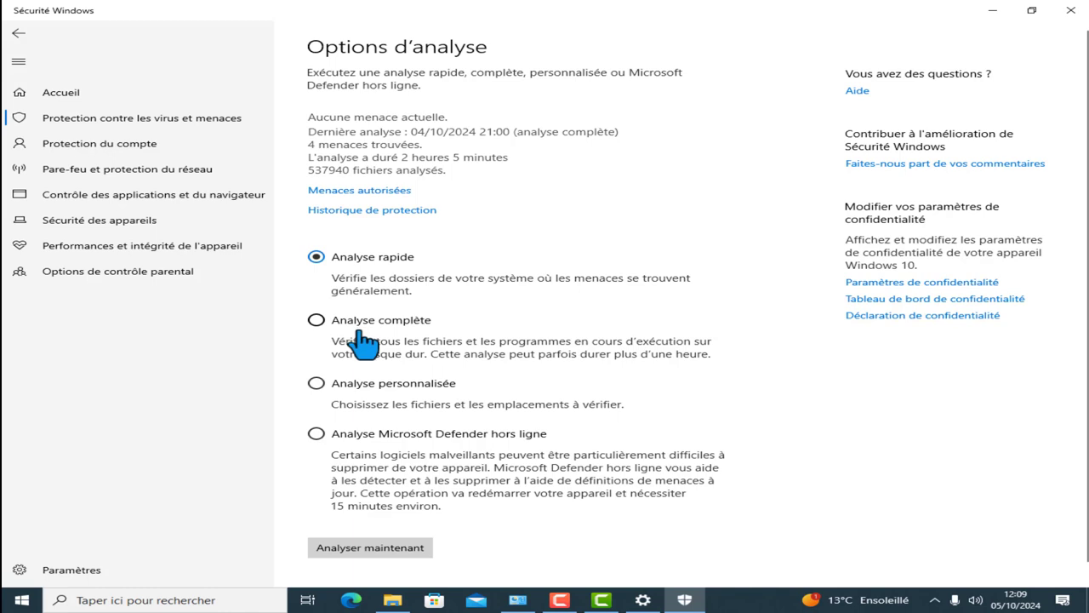
click(316, 321)
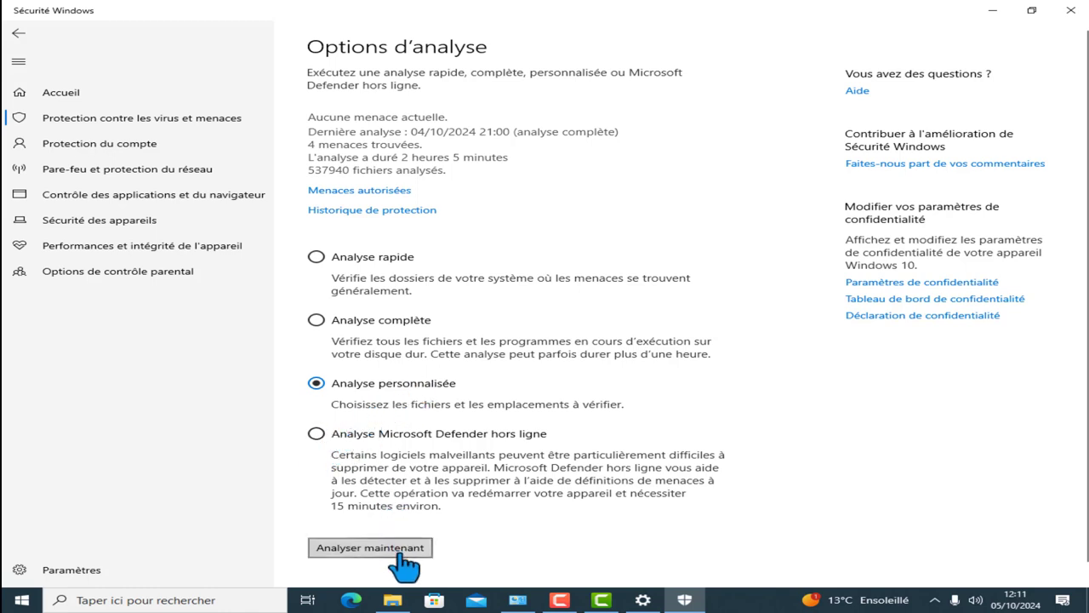
click(372, 550)
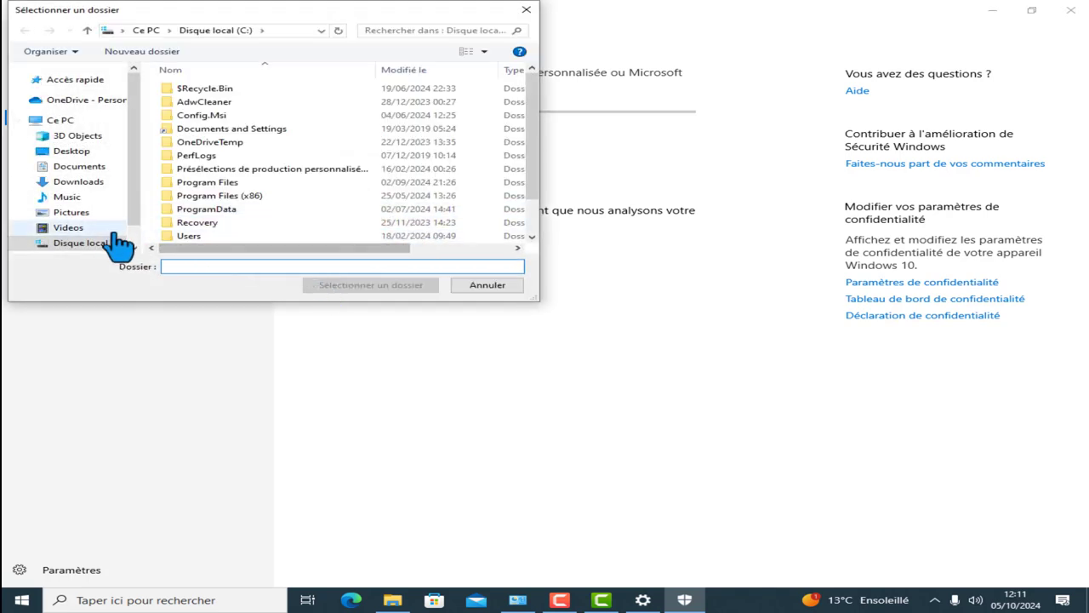
Step: Choose Disque local (C:) under Ce PC as the location for the custom scan and confirm the selection
click(60, 121)
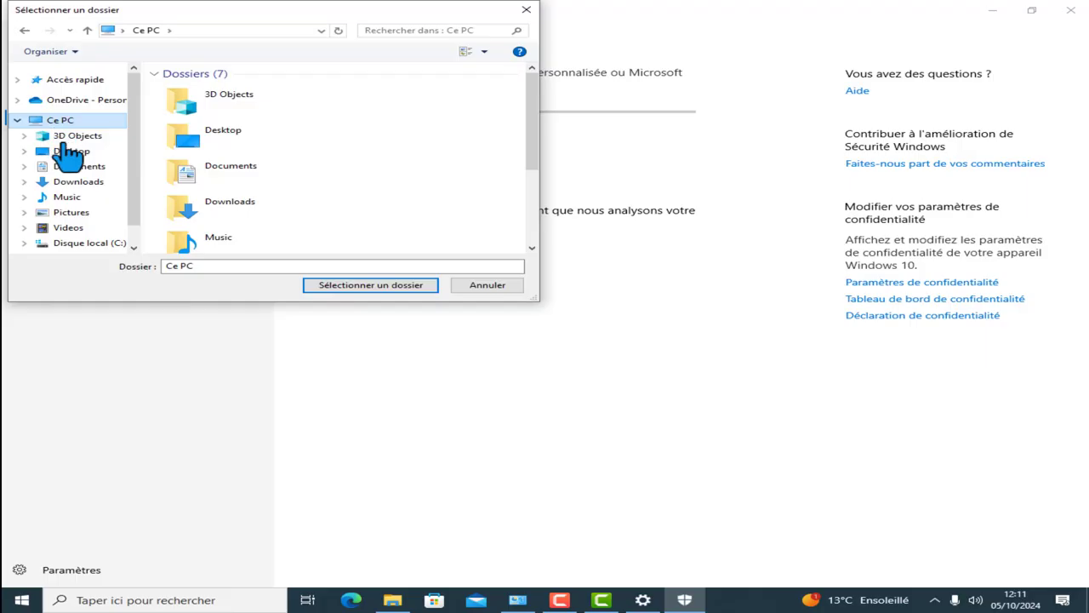
scroll(89, 220, down, 1)
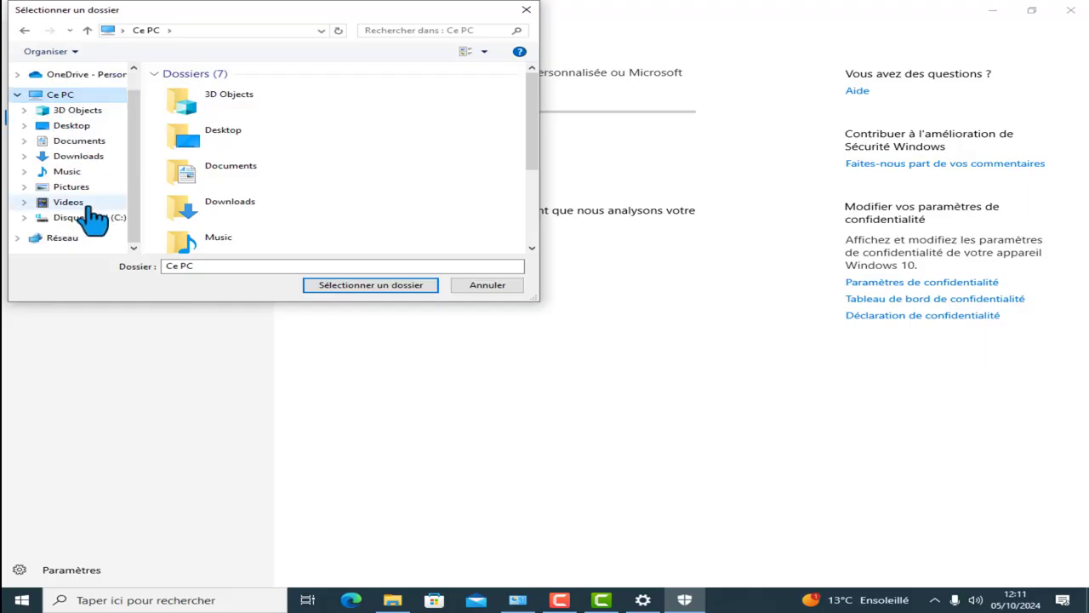
click(18, 95)
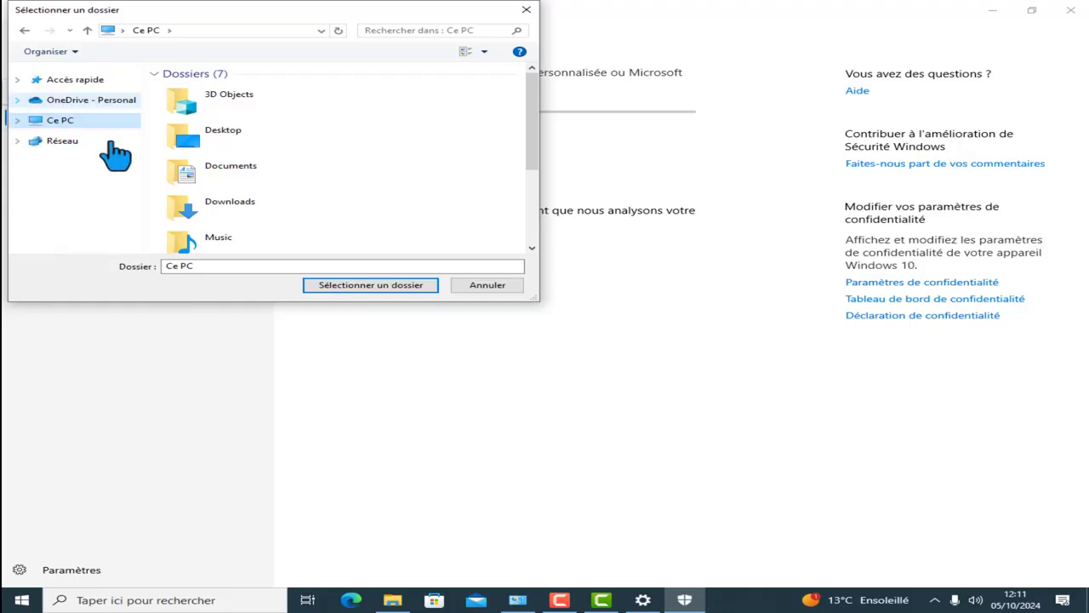
scroll(251, 221, down, 2)
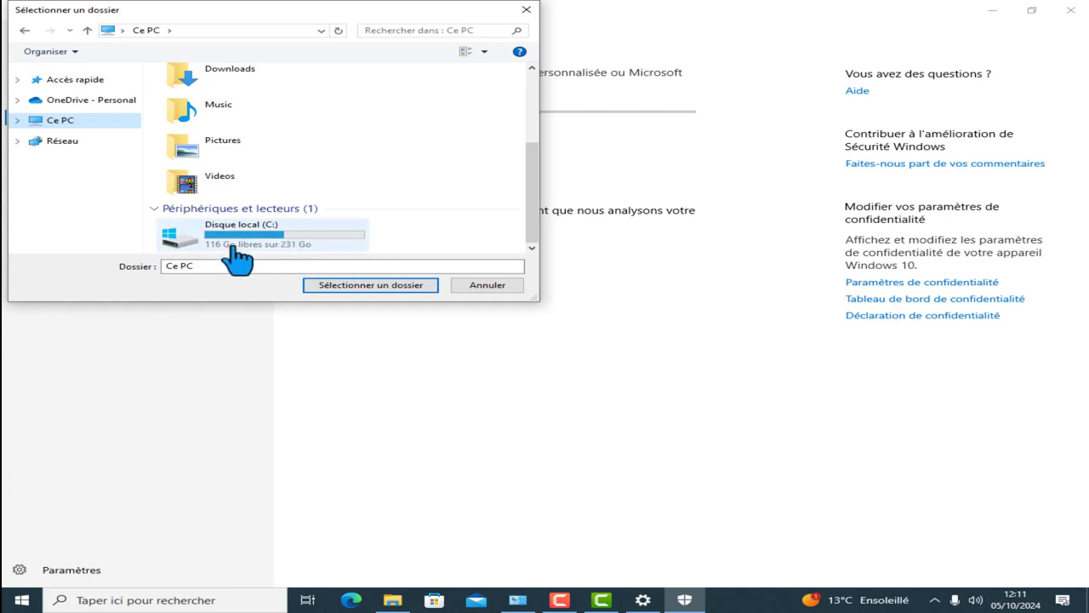
drag(413, 12, 646, 73)
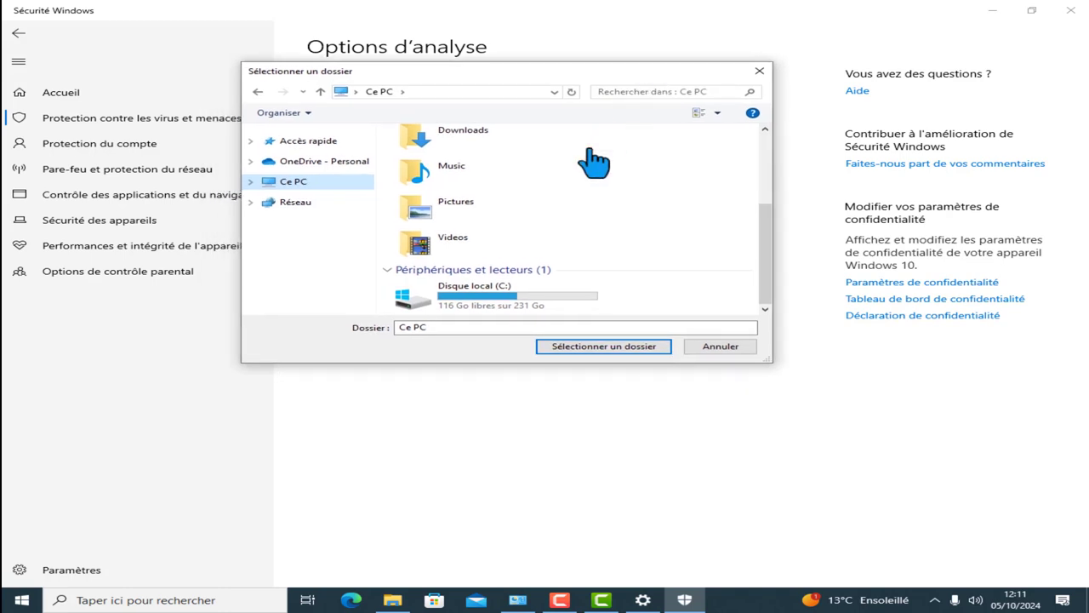
click(448, 315)
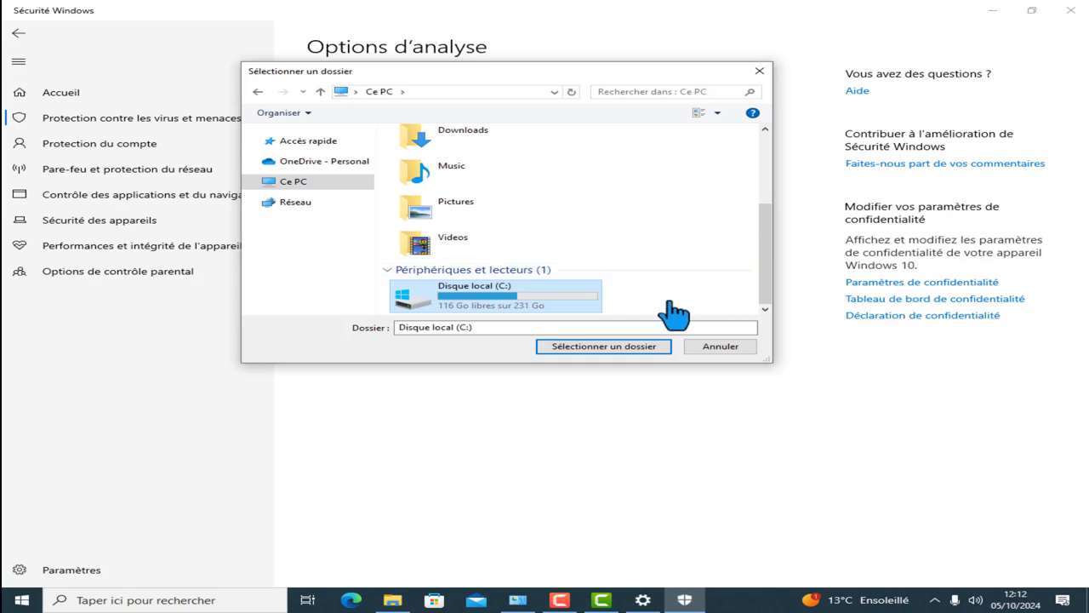
key(Return)
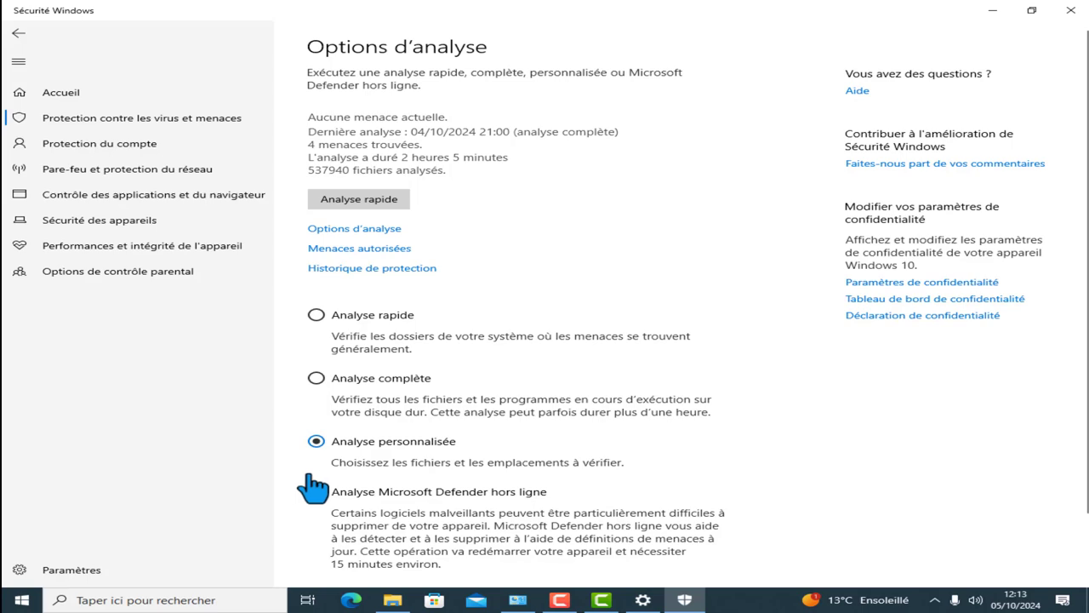
Step: Open the allowed threats, read the HackTool:Win32/Keygen details, and expand the AutoKMS and KMSActivator.G!MSR entries
click(346, 248)
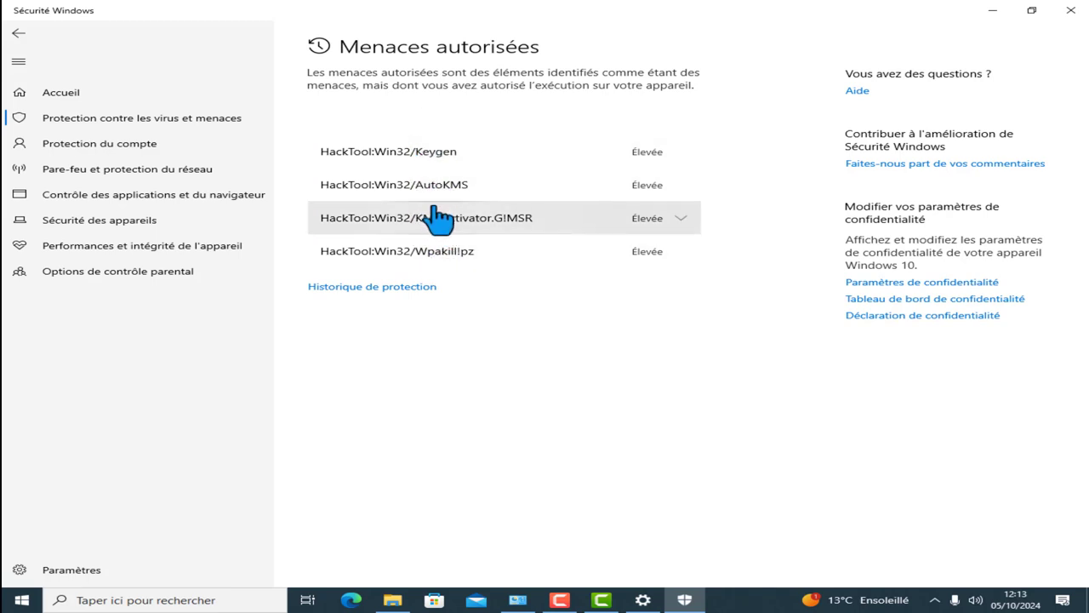
click(682, 153)
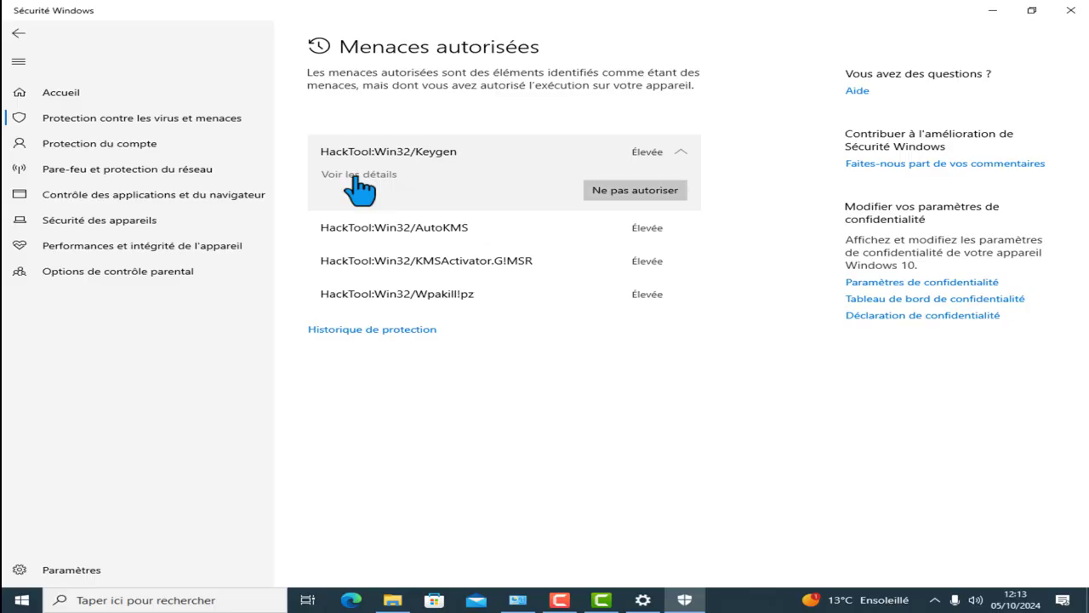
click(352, 177)
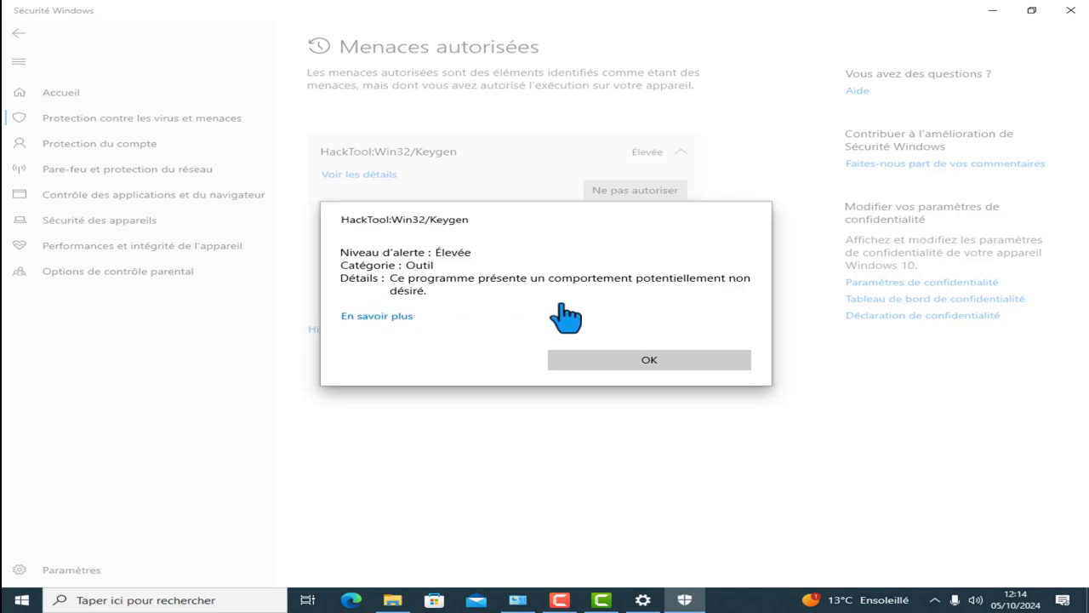
click(671, 368)
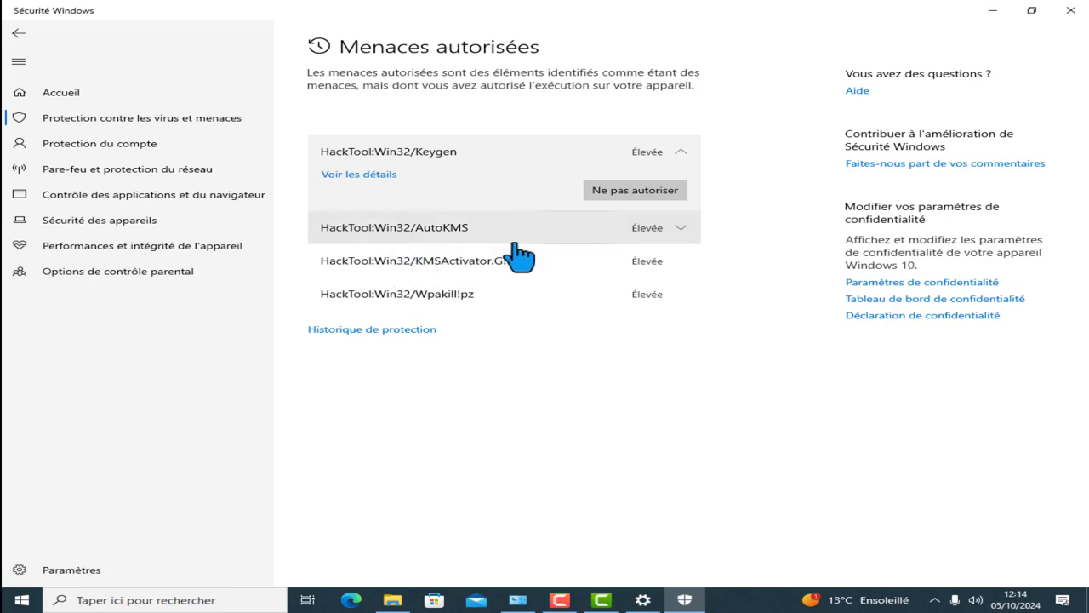
click(681, 237)
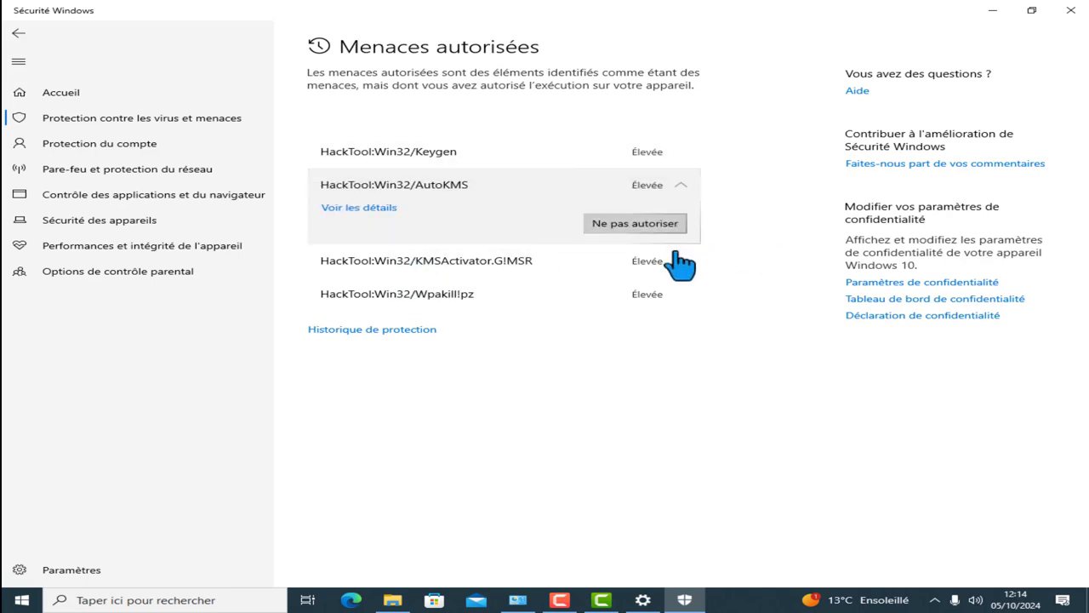
click(681, 261)
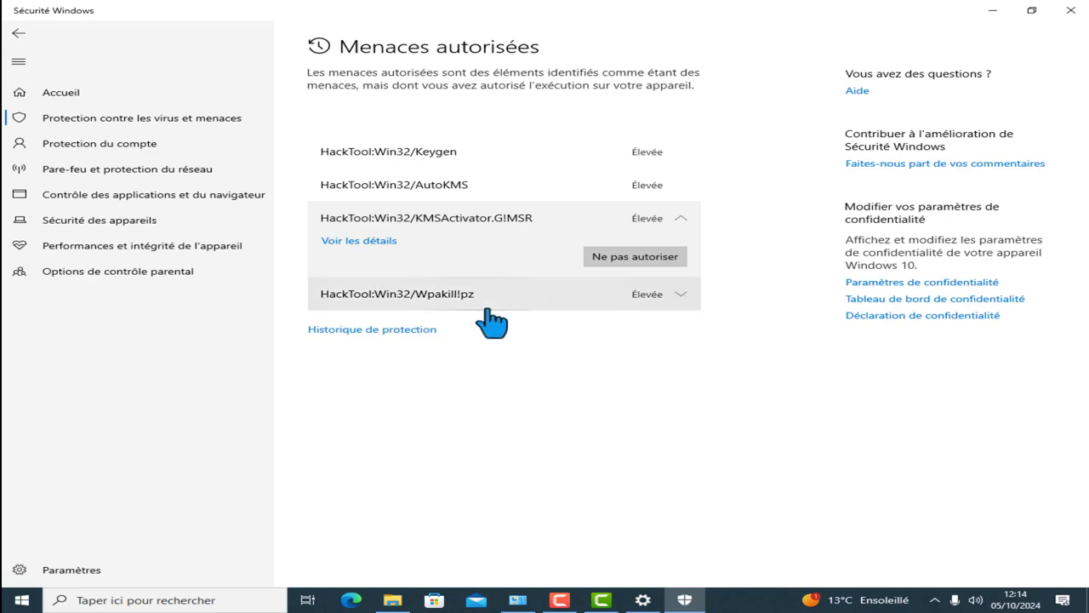
Step: Review the Historique de protection page and return to the scan options
click(399, 332)
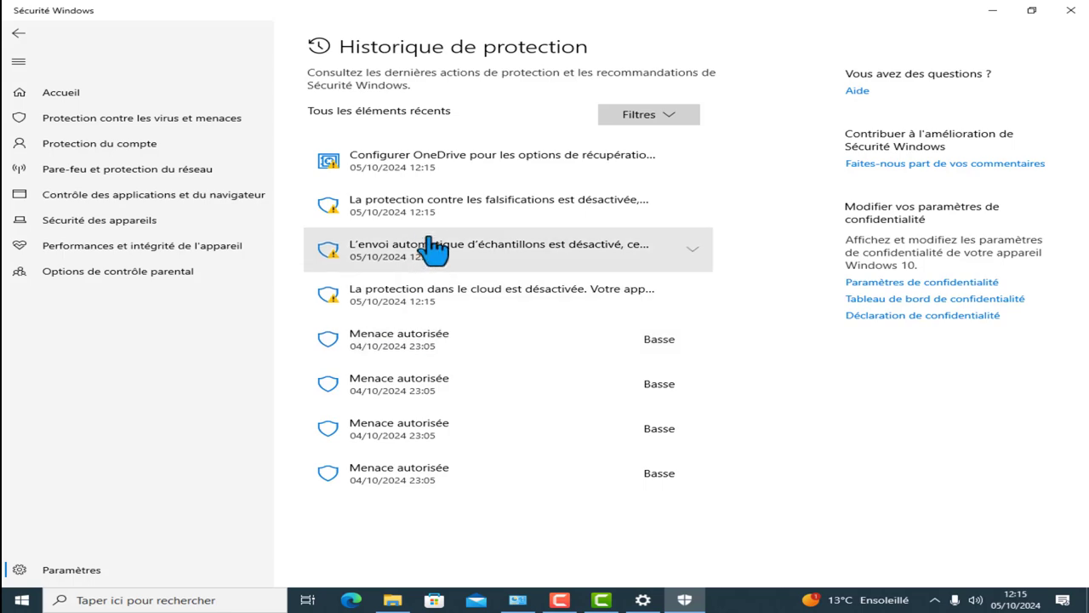
click(18, 34)
click(25, 36)
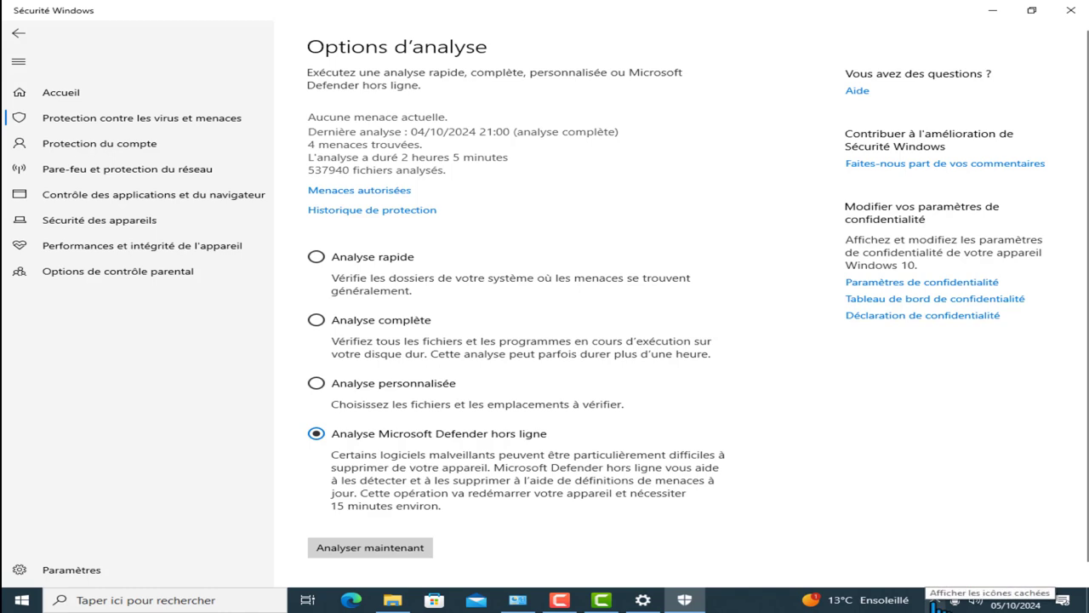
Step: Disconnect the computer from its Wi-Fi network and close the network list
click(938, 601)
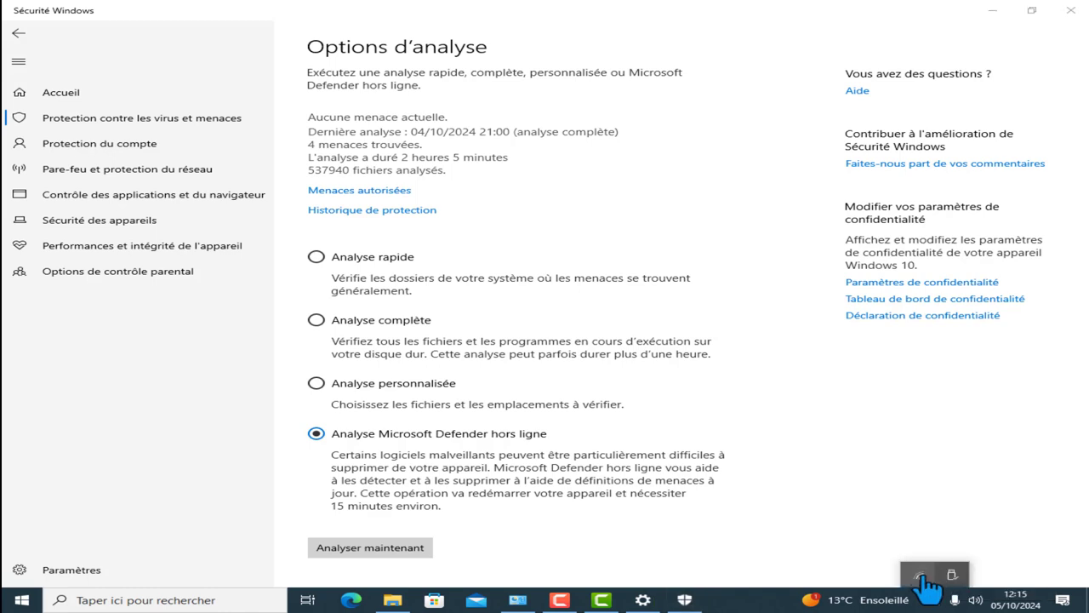
click(921, 579)
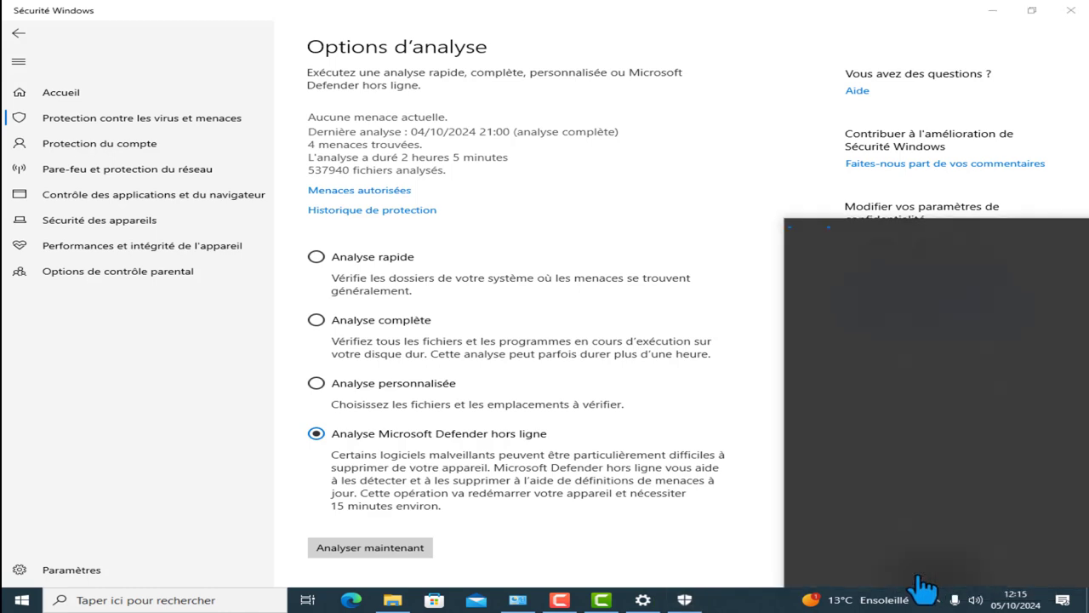
click(993, 300)
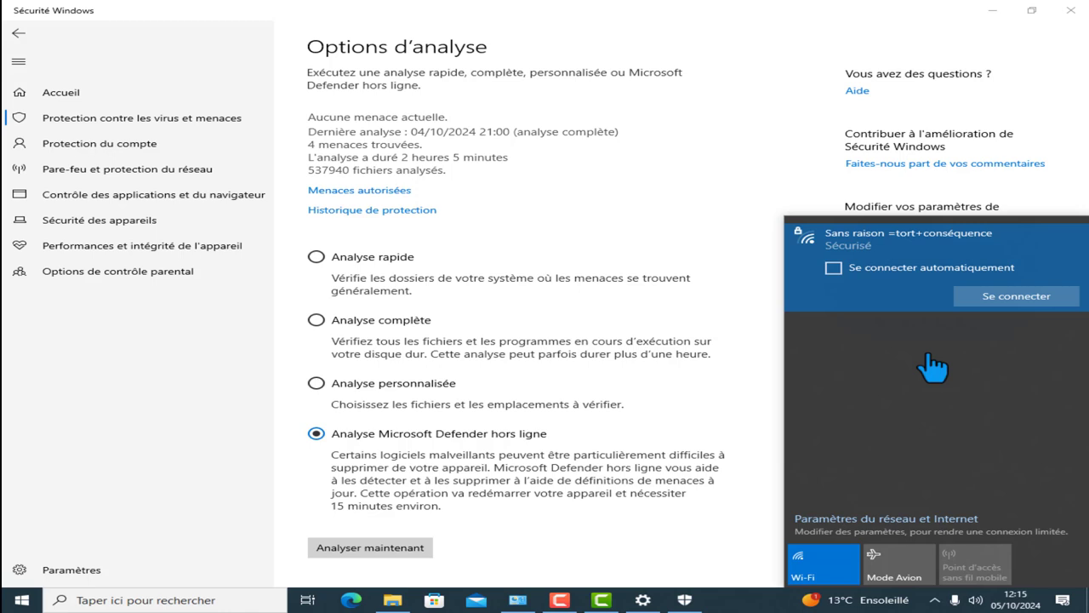
click(730, 217)
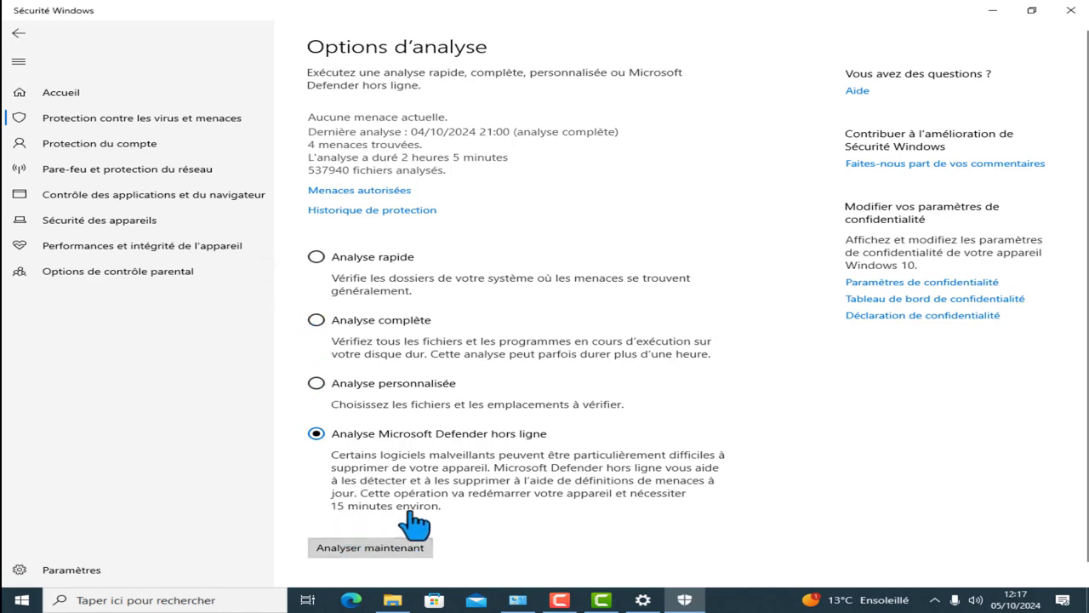
Step: Start the Analyse Microsoft Defender hors ligne scan
click(415, 545)
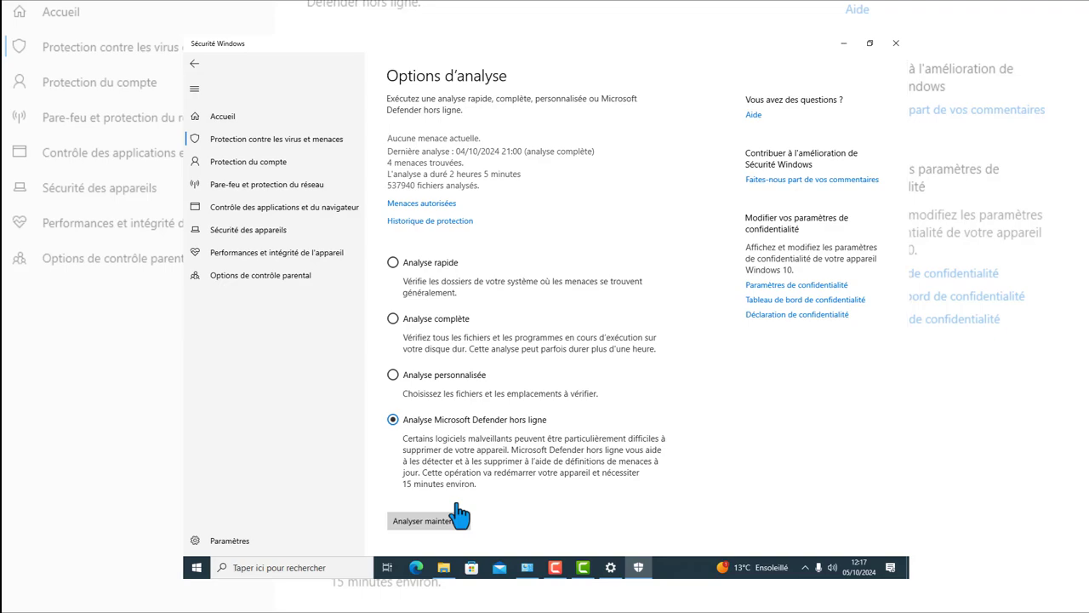
click(458, 517)
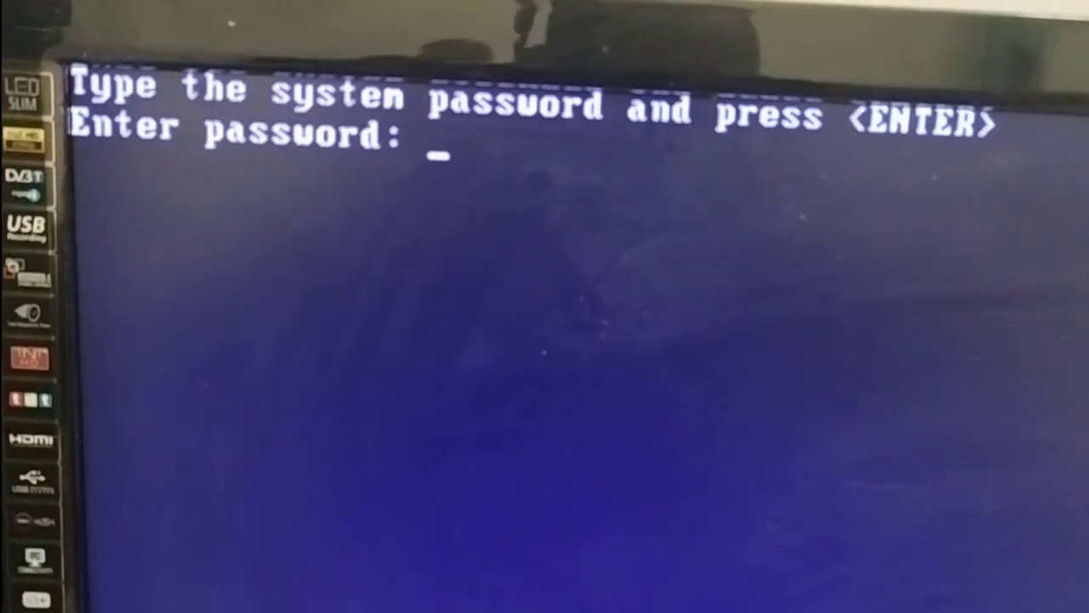
key(Return)
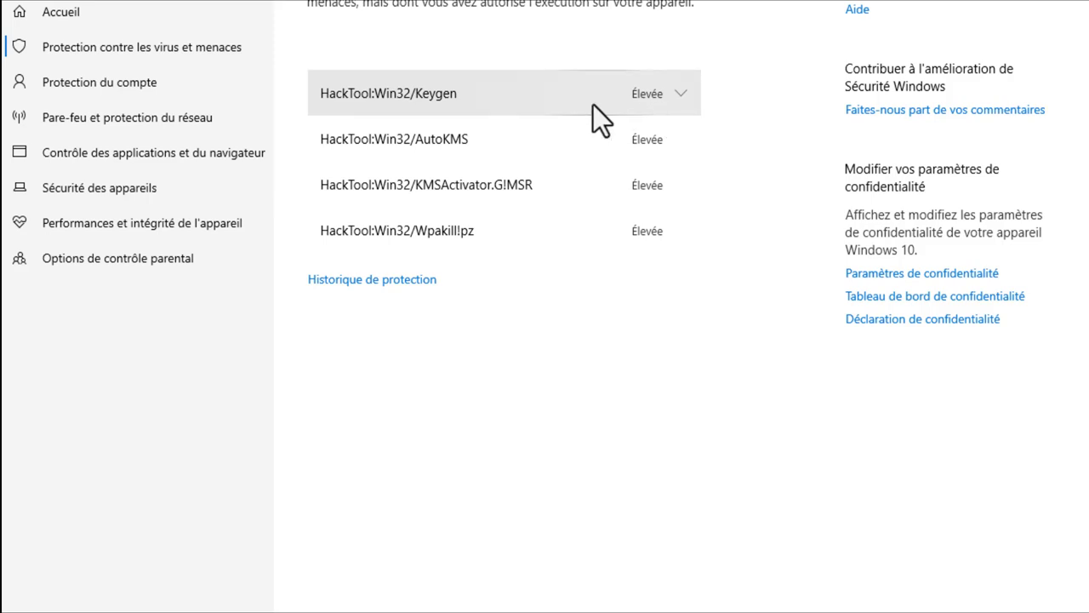
Step: Read the details of the allowed threat HackTool:Win32/Keygen and close them
click(676, 90)
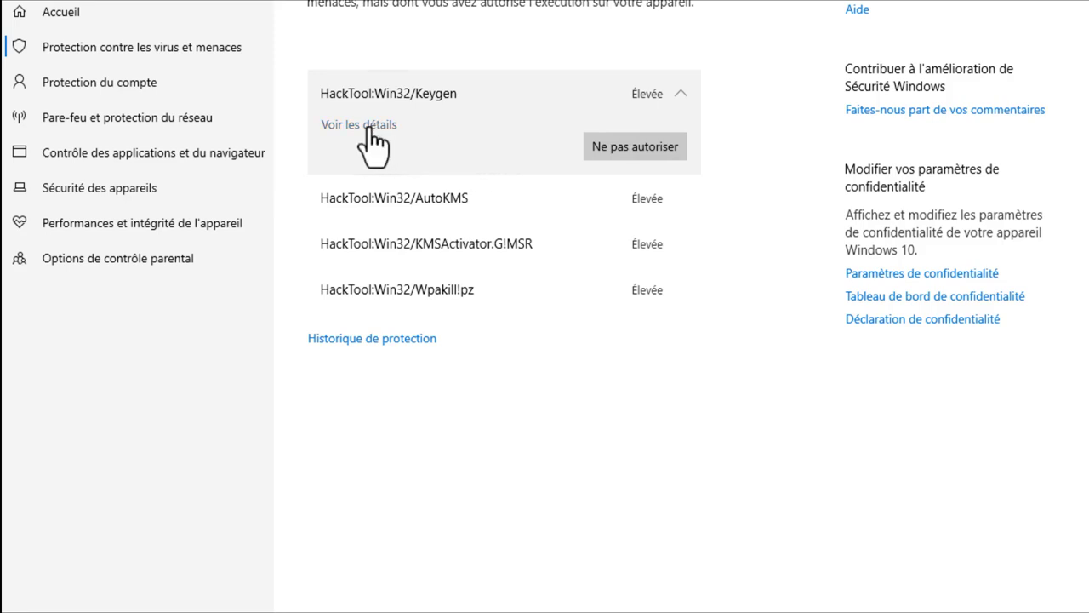
click(325, 128)
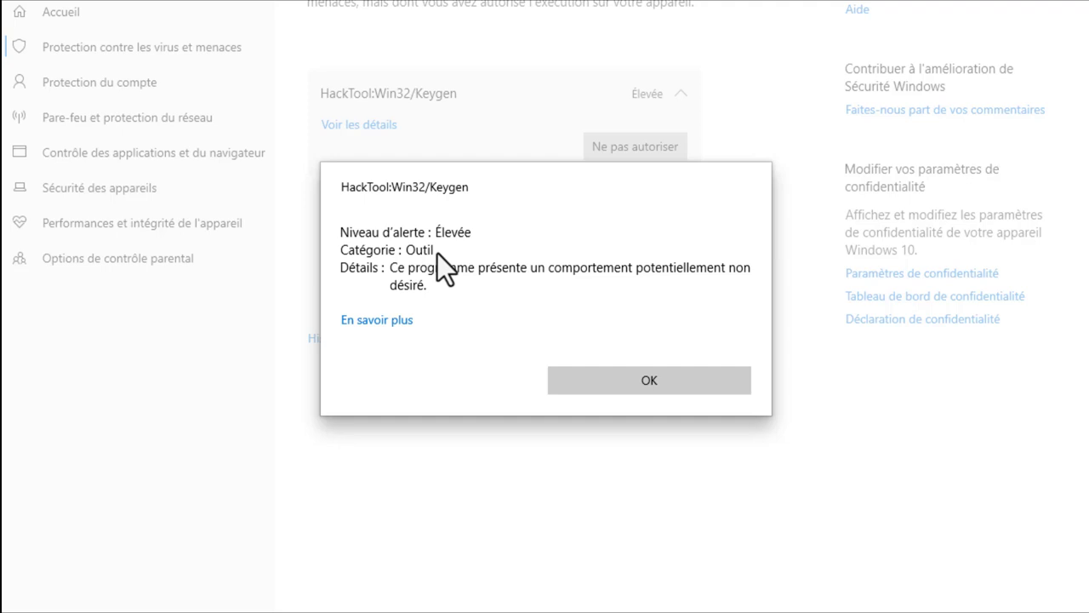
click(381, 322)
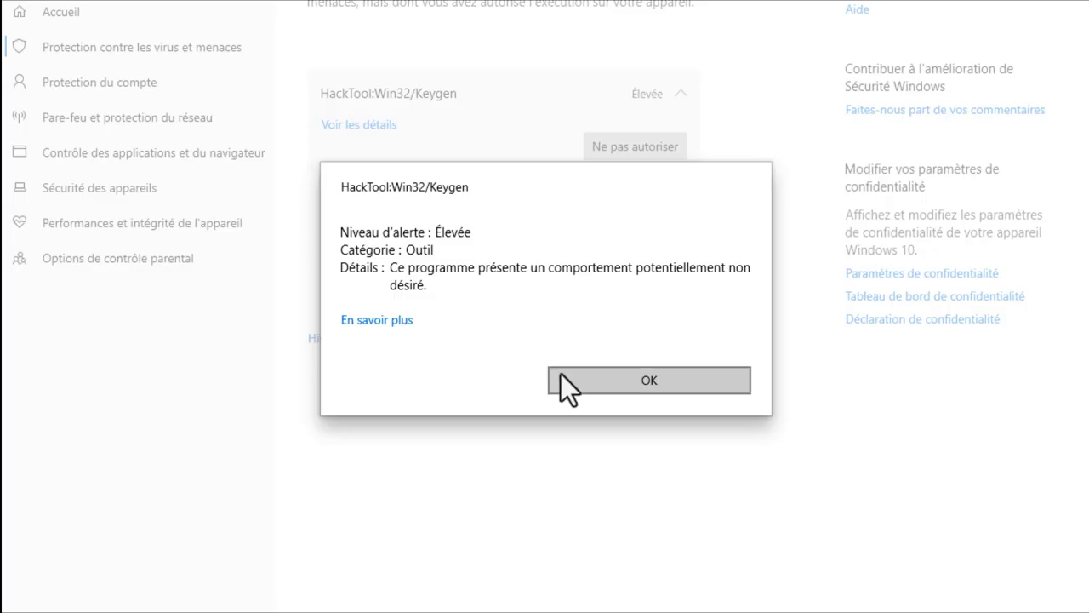
click(620, 382)
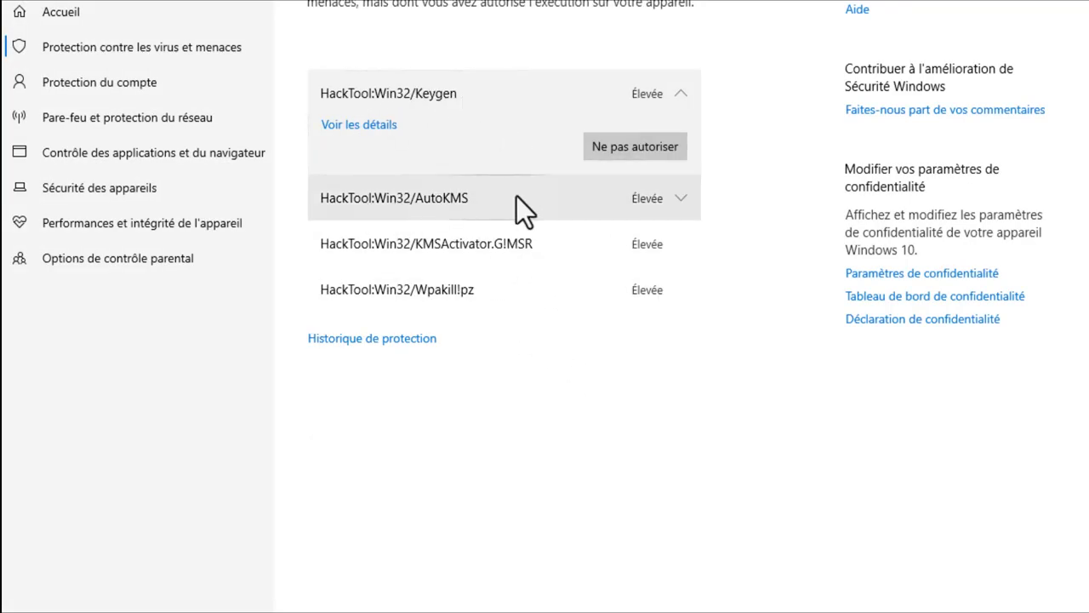
Step: Try to disallow the HackTool:Win32/AutoKMS threat and disconnect the computer from its Wi-Fi network
click(667, 192)
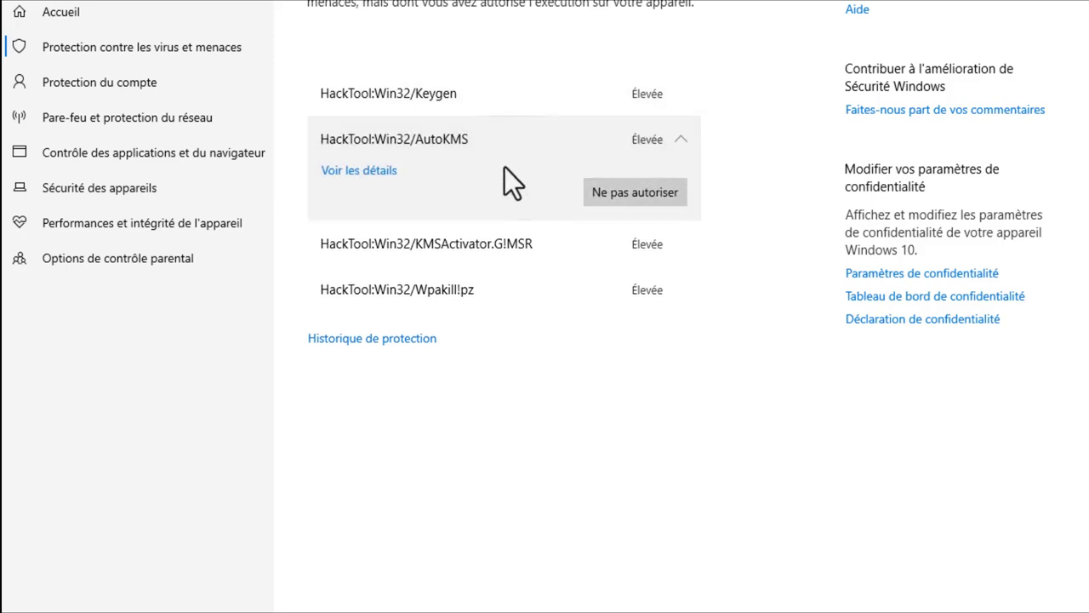
click(642, 190)
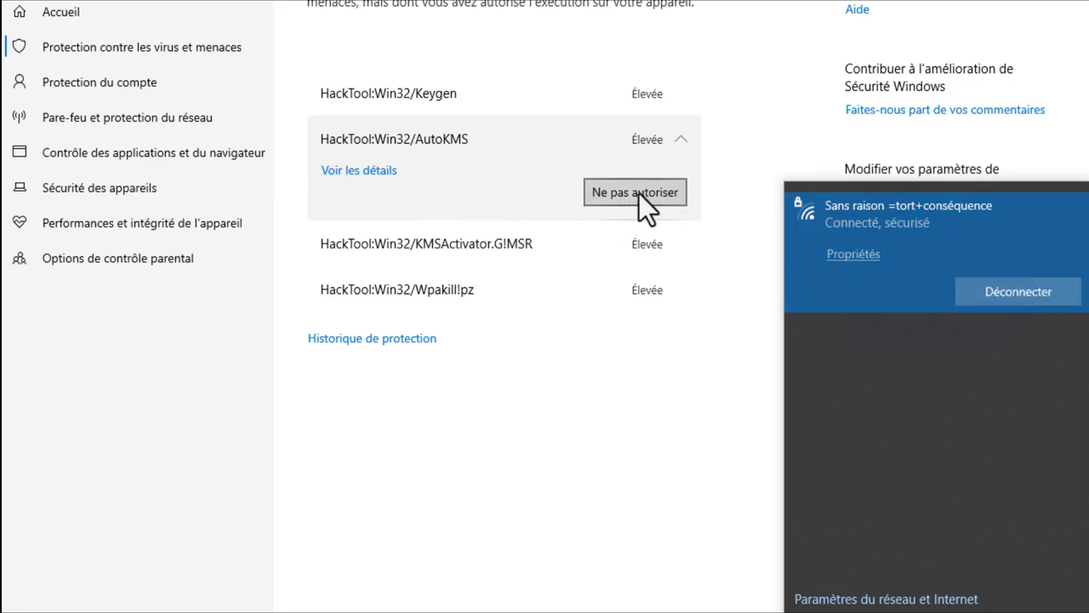
click(998, 288)
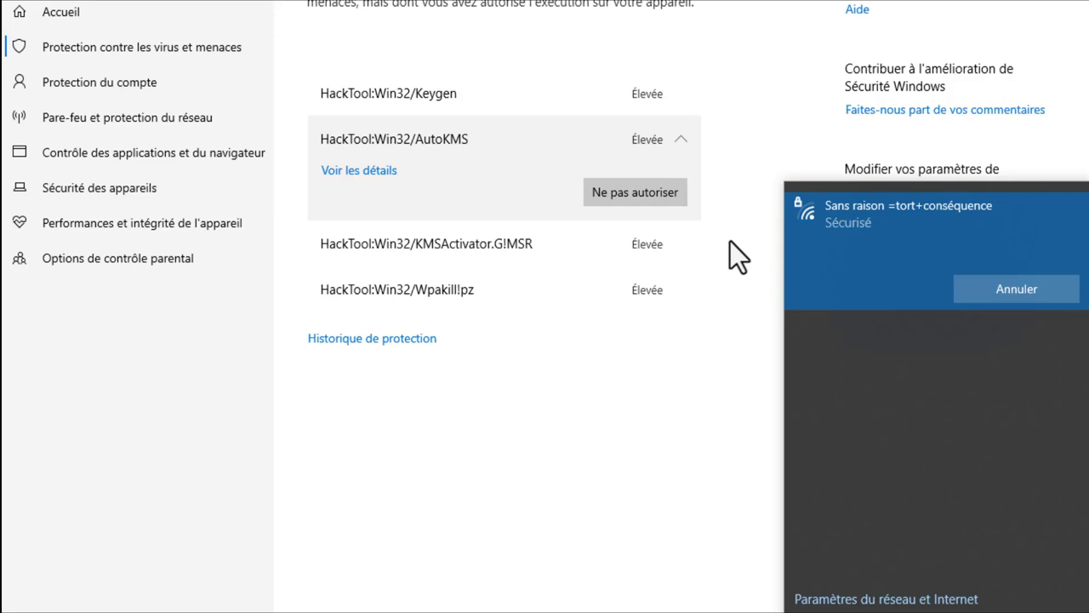
click(971, 304)
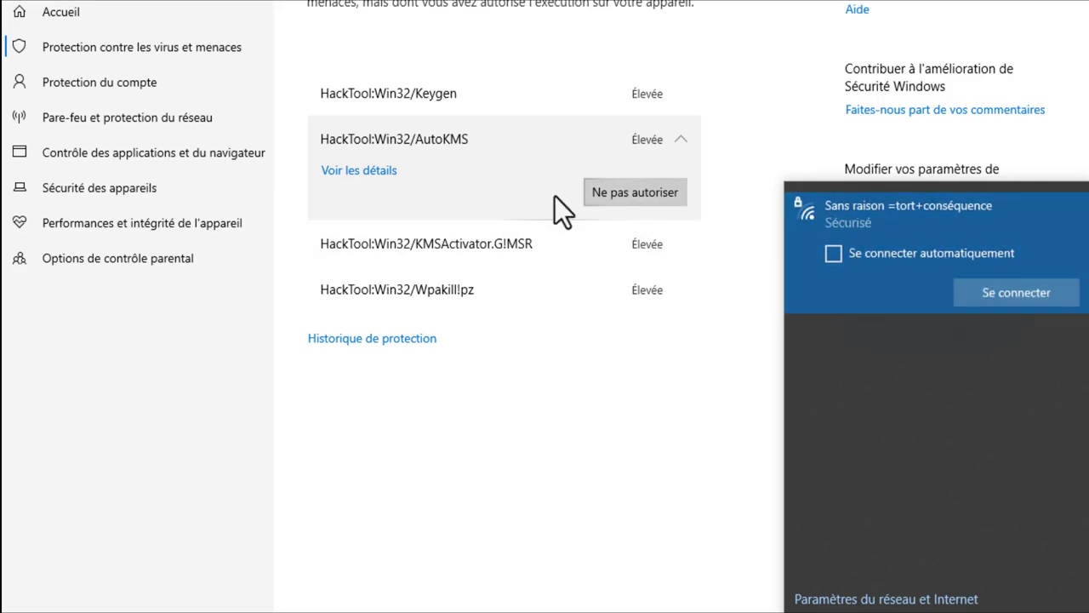
Step: Expand the allowed threat HackTool:Win32/KMSActivator.G!MSR, and open the Historique de protection page
click(677, 240)
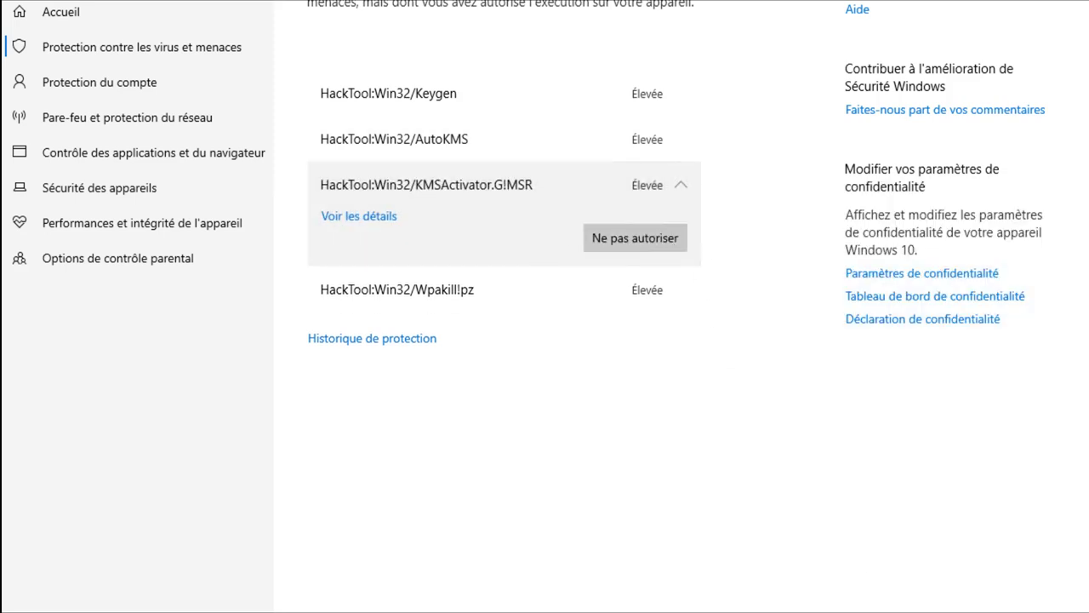
click(647, 292)
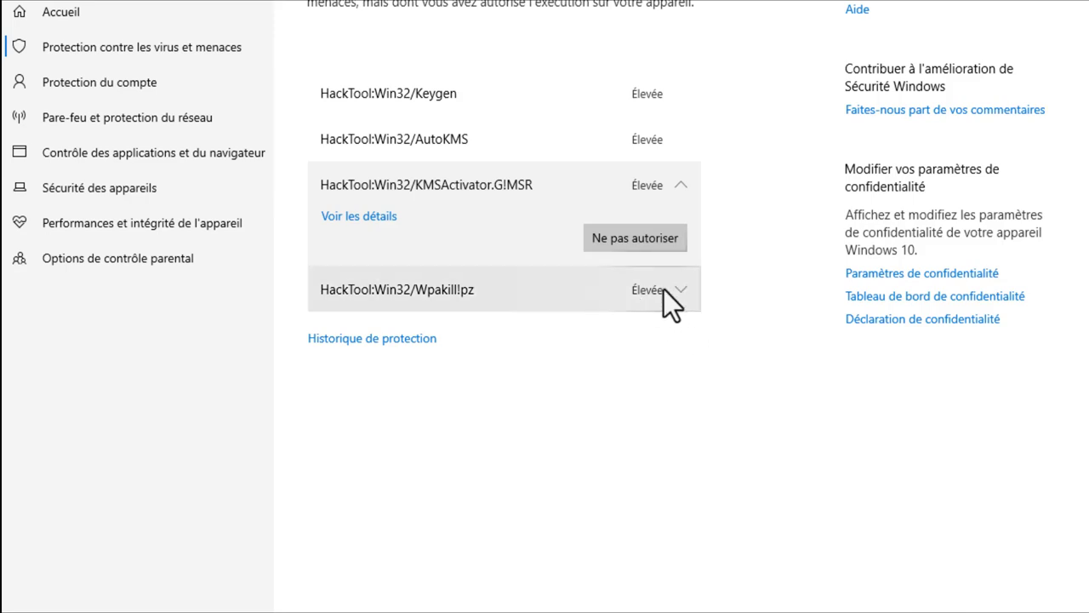
click(402, 341)
scroll(653, 517, down, 3)
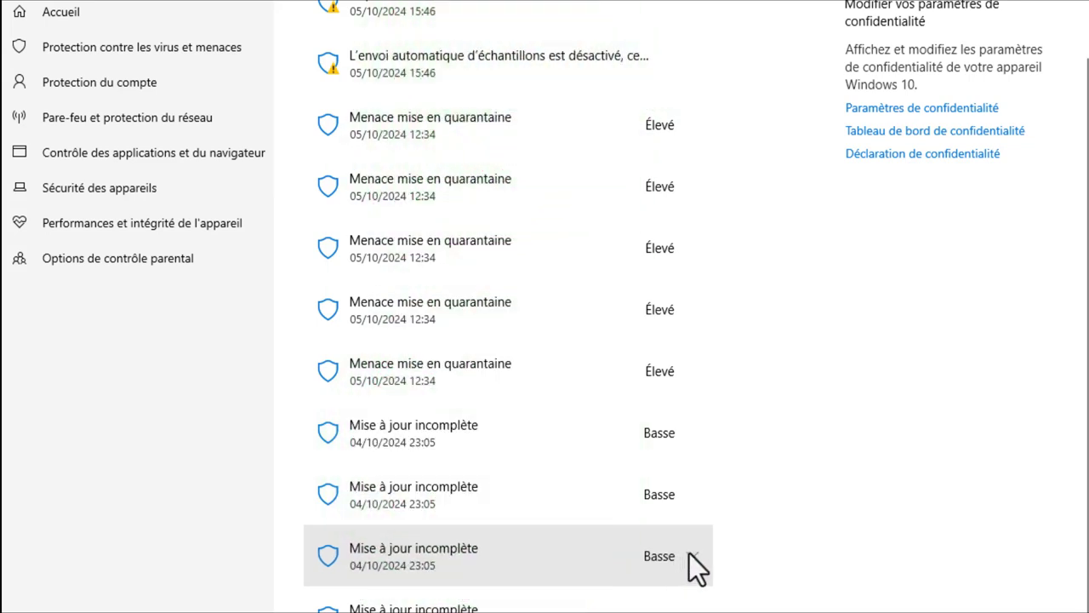
Step: Examine the details and affected items of the Mise à jour incomplète entries for Keygen and KMSActivator.G!MSR
click(691, 555)
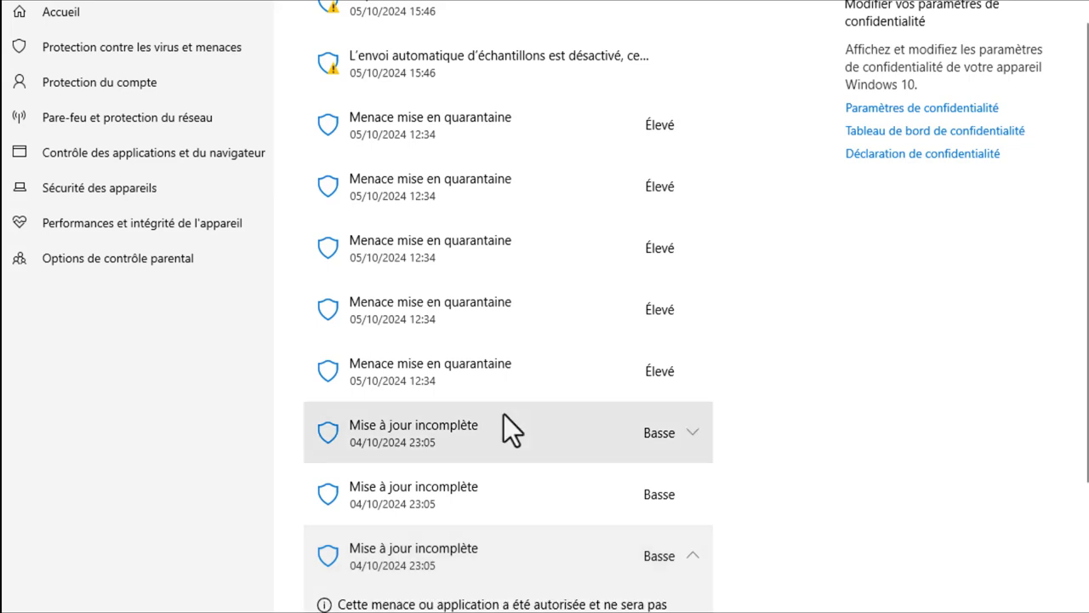
scroll(650, 546, down, 2)
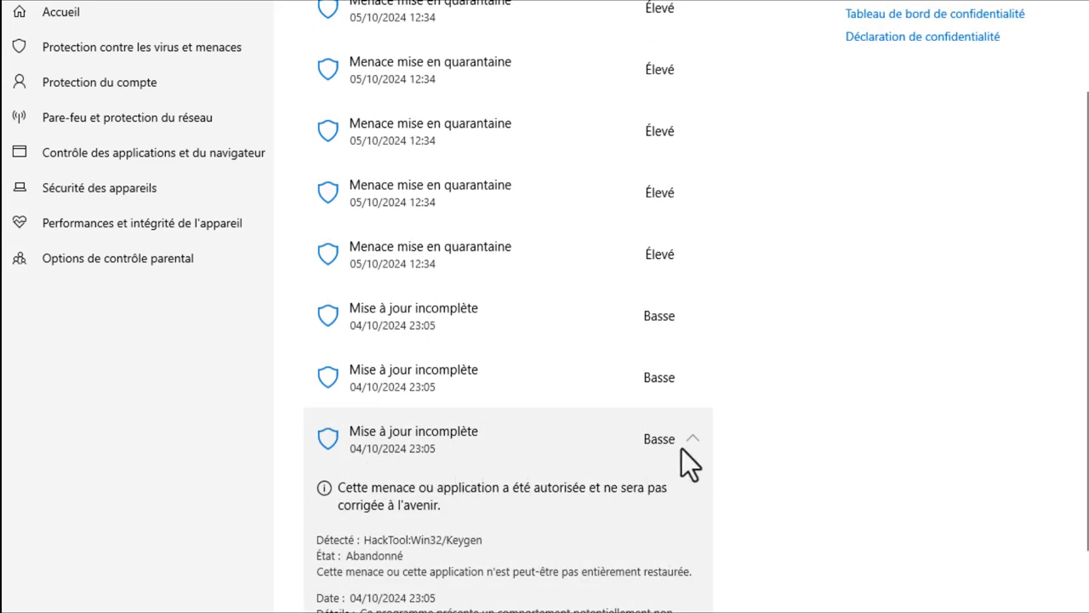
scroll(562, 527, down, 3)
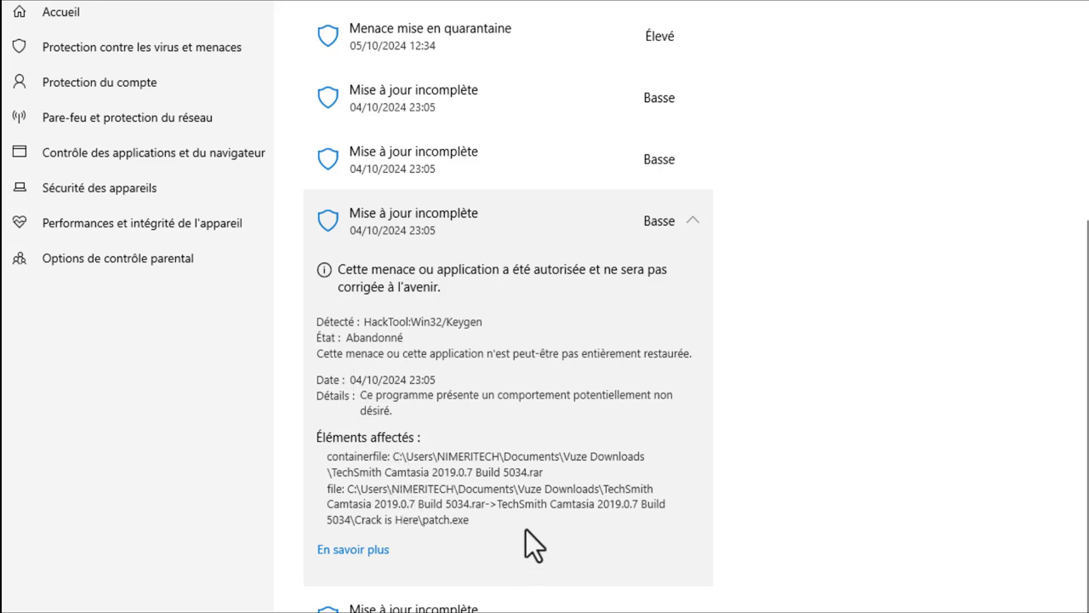
click(534, 604)
right_click(464, 413)
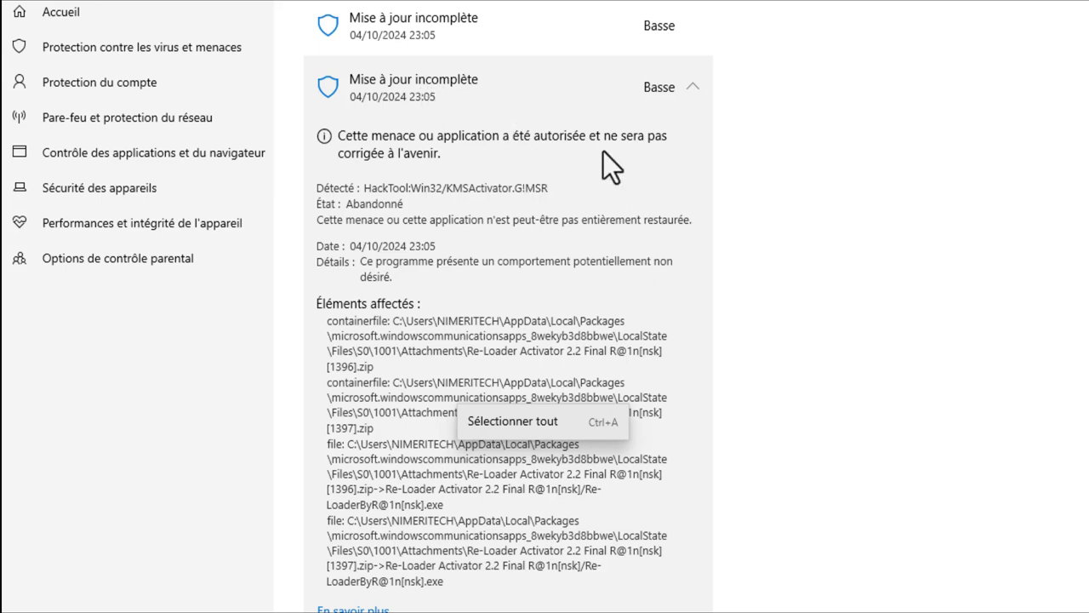
click(869, 326)
Step: Examine the details of the first Menace mise en quarantaine entry in the protection history and collapse it
scroll(688, 94, up, 3)
scroll(689, 94, up, 3)
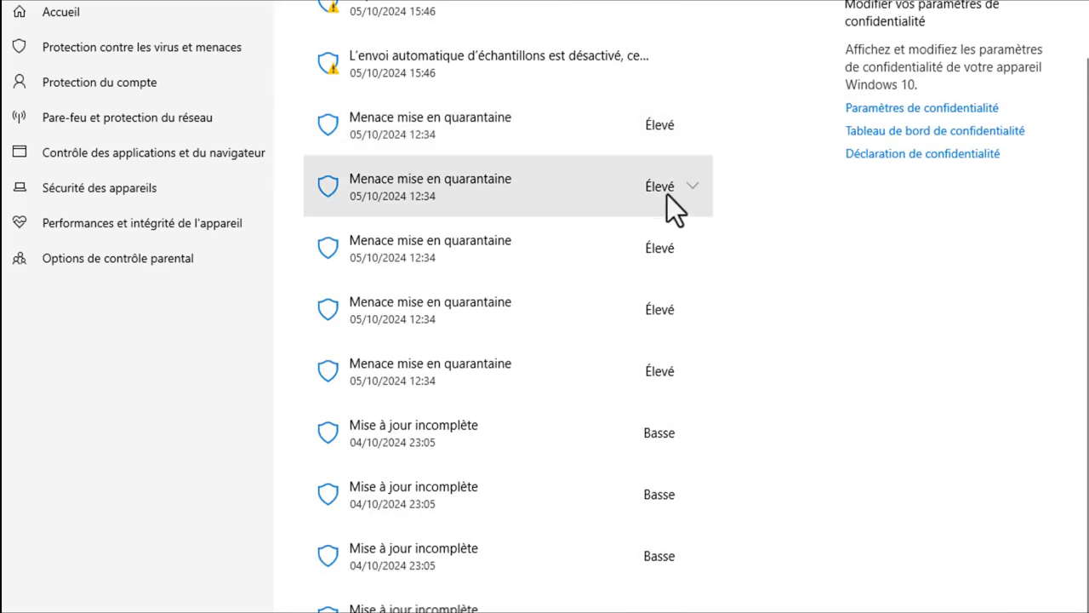
click(677, 123)
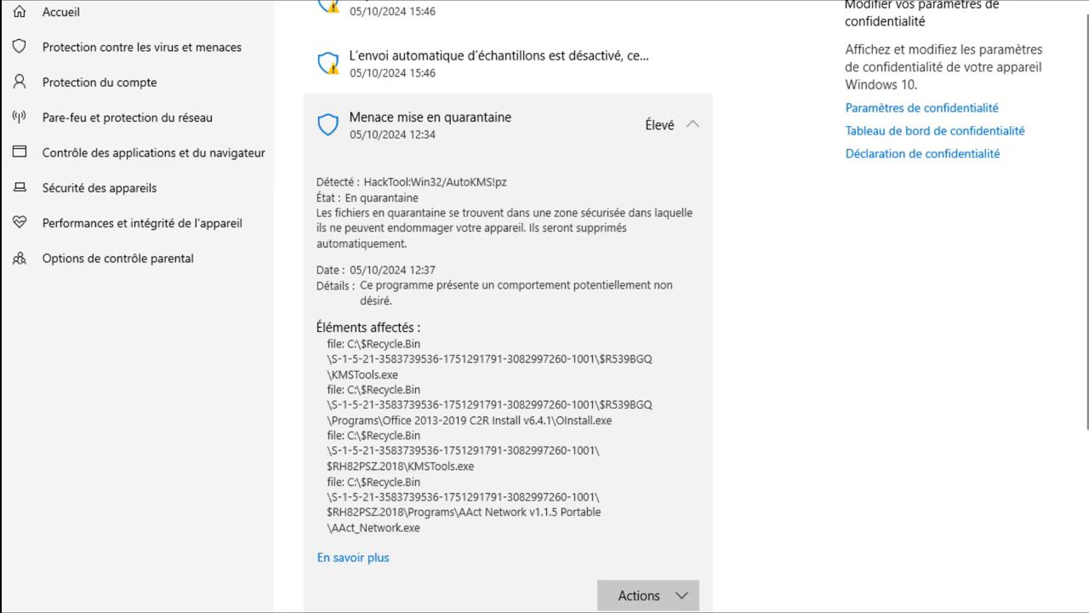
click(692, 125)
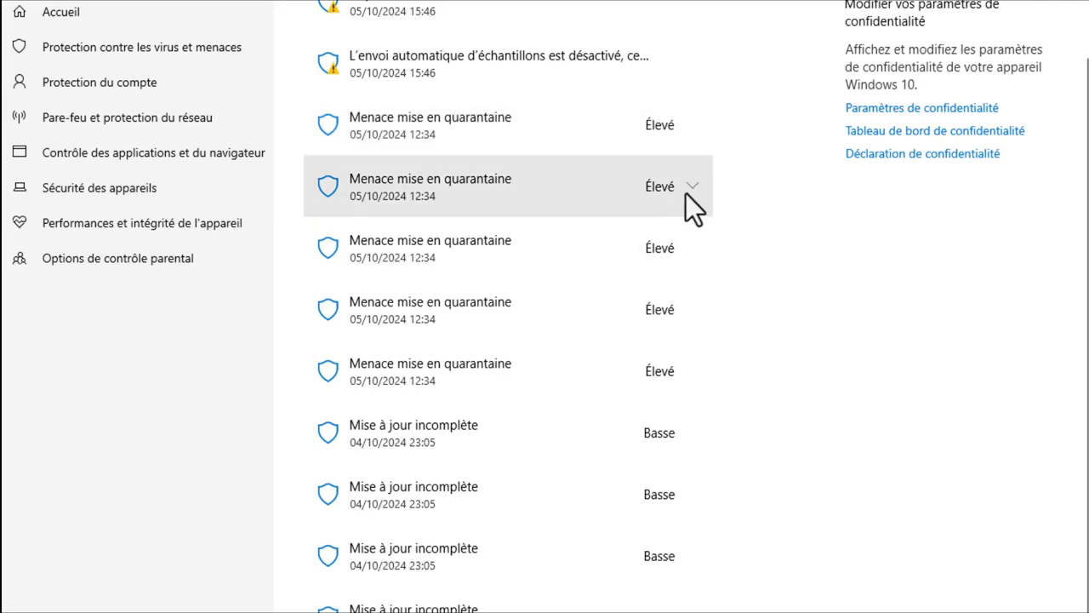
Step: Examine the second Menace mise en quarantaine entry's affected files and available actions, and collapse the entry
click(688, 190)
scroll(674, 229, down, 5)
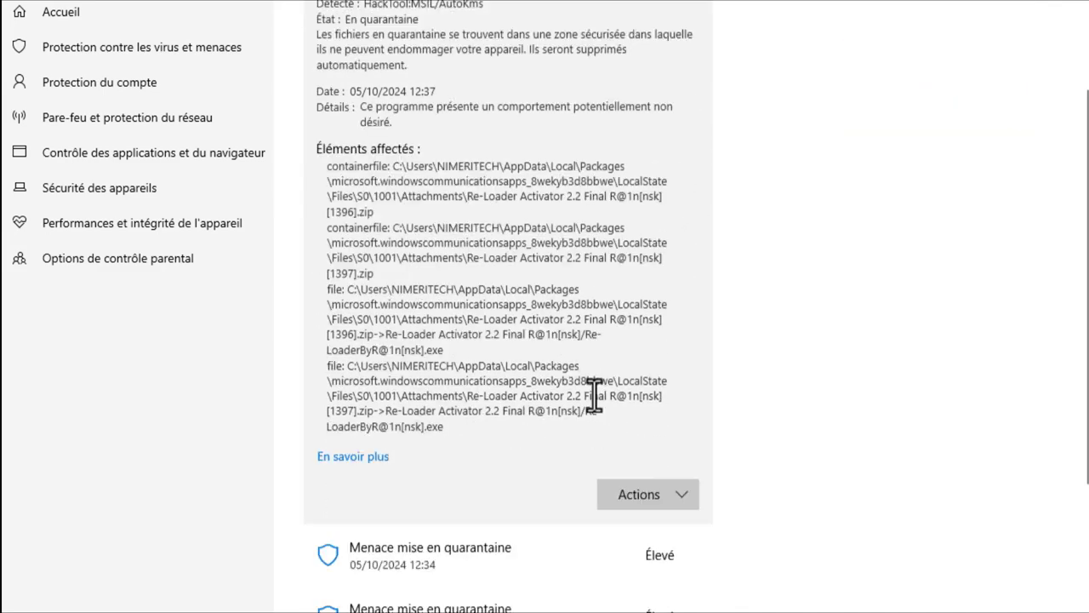
click(683, 264)
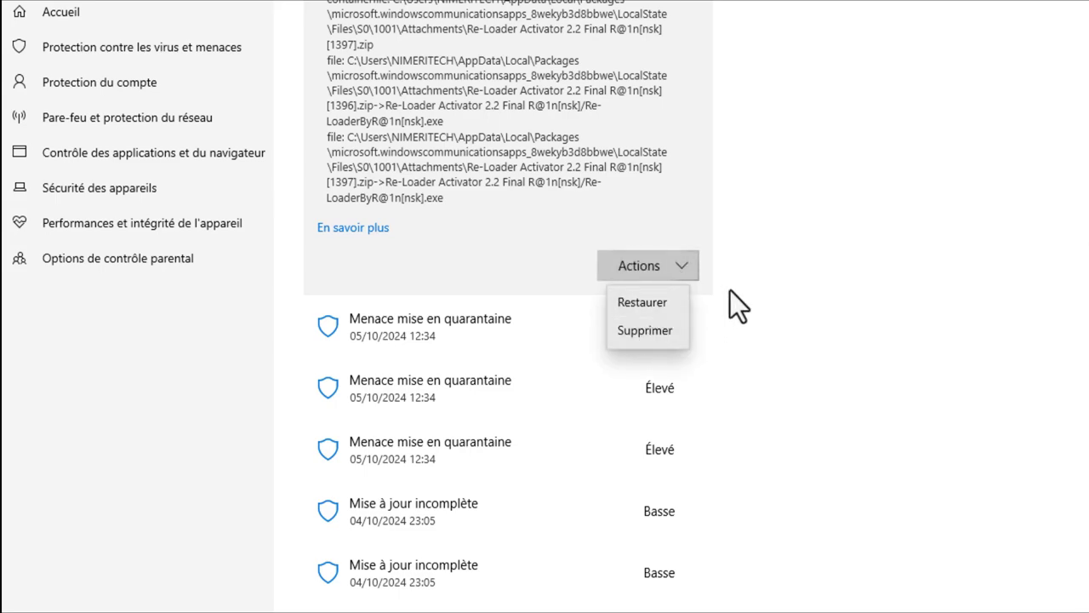
click(644, 302)
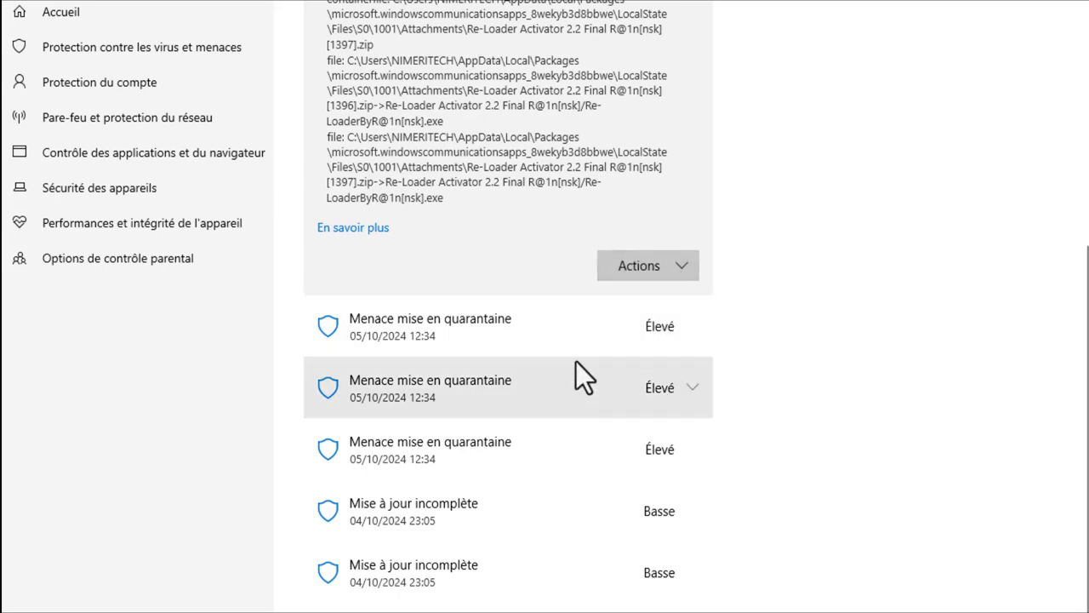
scroll(587, 332, up, 5)
click(690, 182)
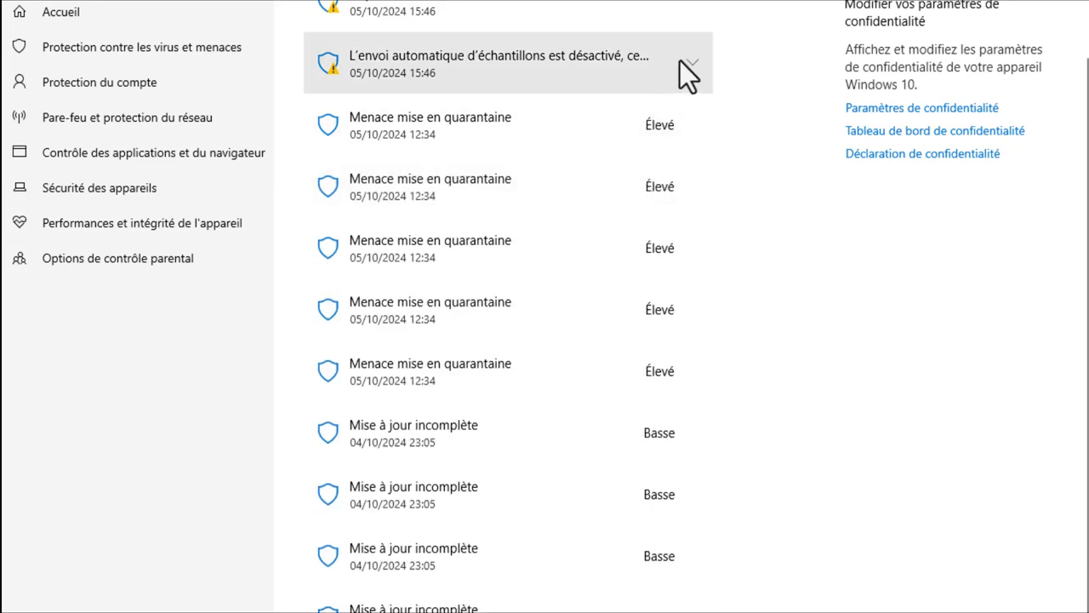
Step: Review the warning about disabled automatic sample submission and its available action
click(690, 63)
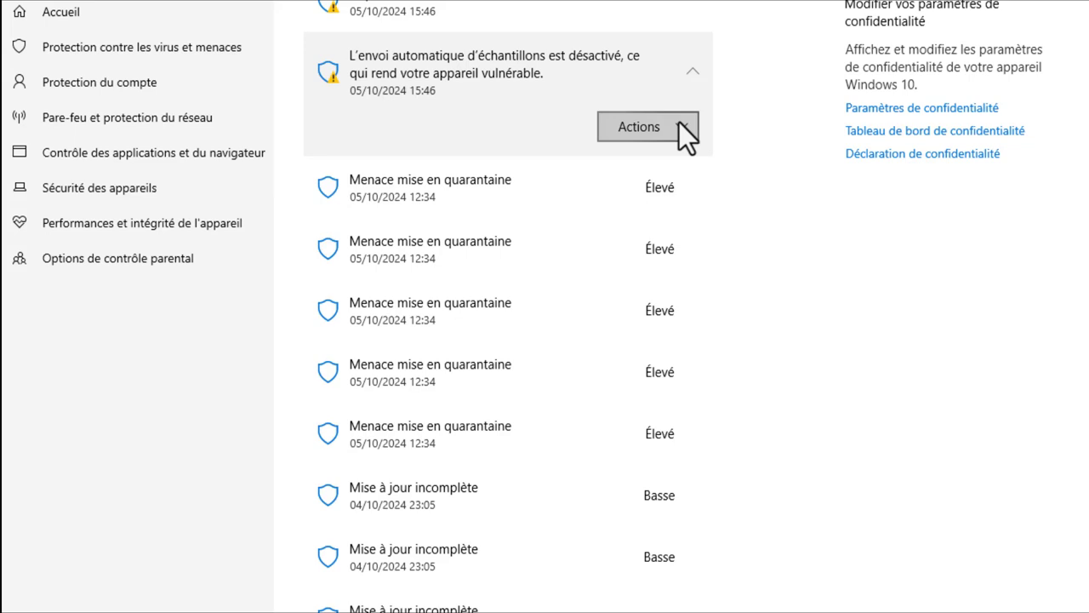
click(685, 134)
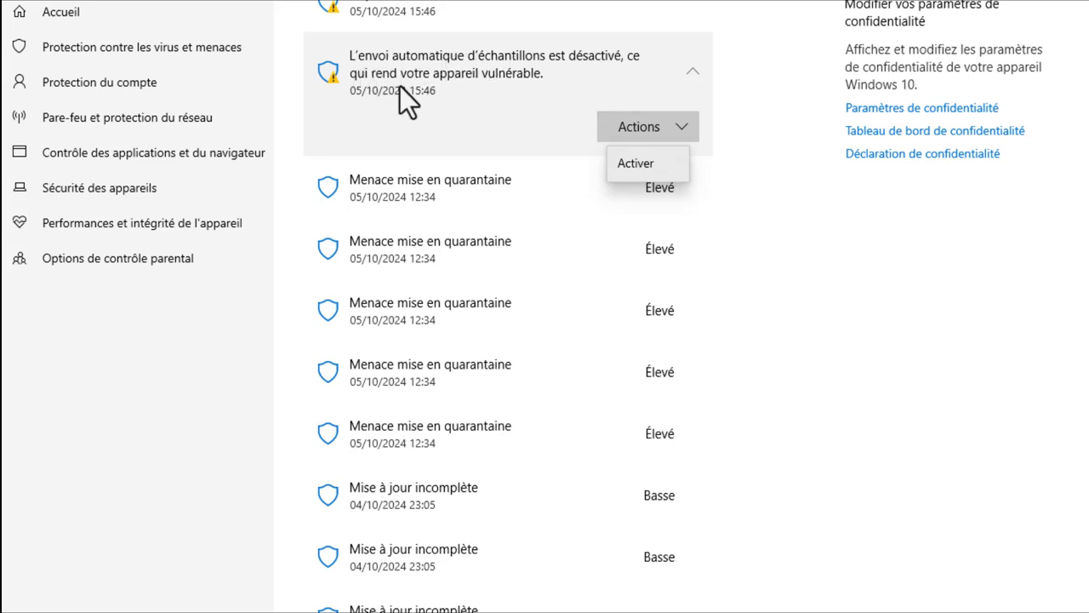
click(681, 75)
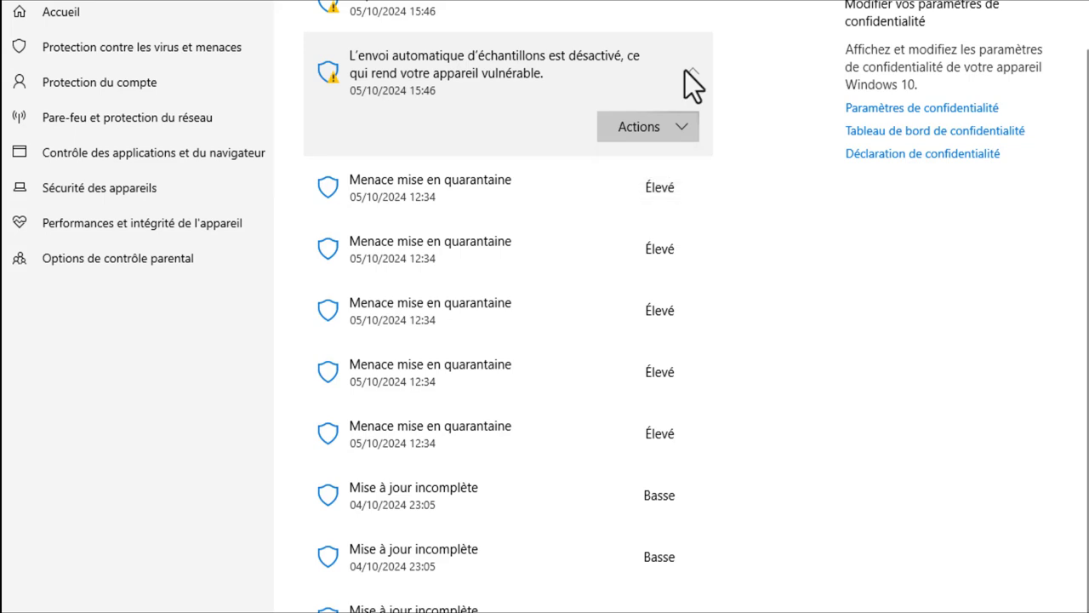
Step: Turn on tamper protection from its warning entry in the protection history
scroll(596, 21, down, 1)
scroll(626, 22, up, 2)
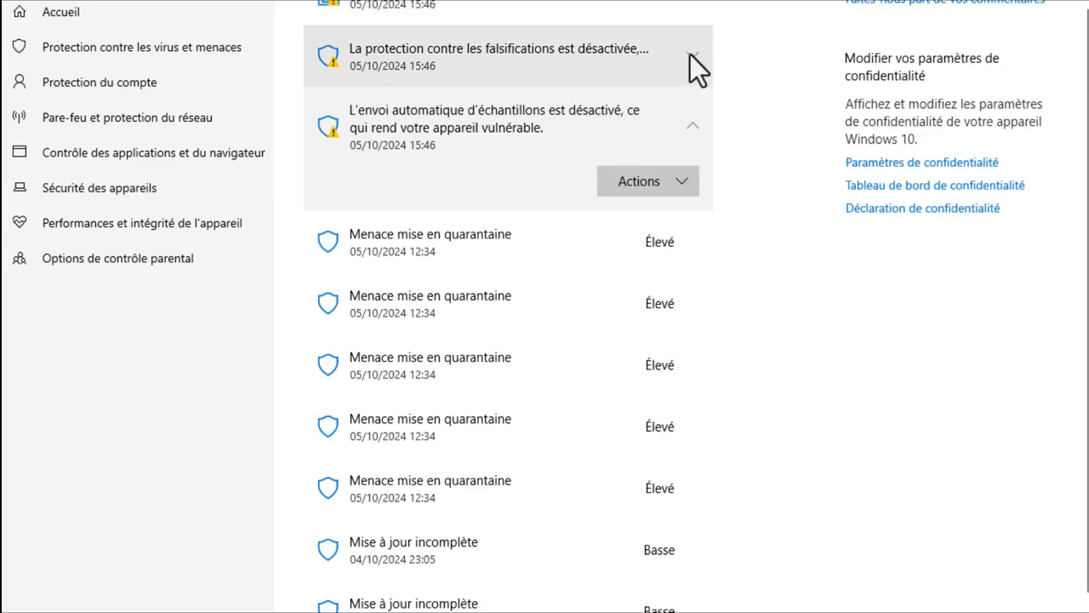
click(691, 56)
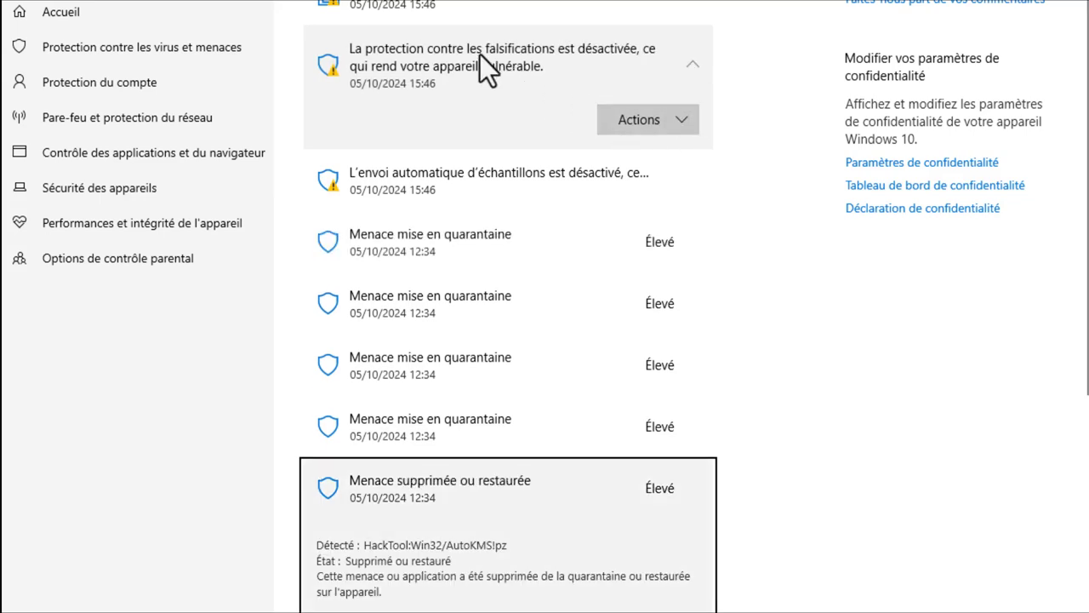
click(677, 121)
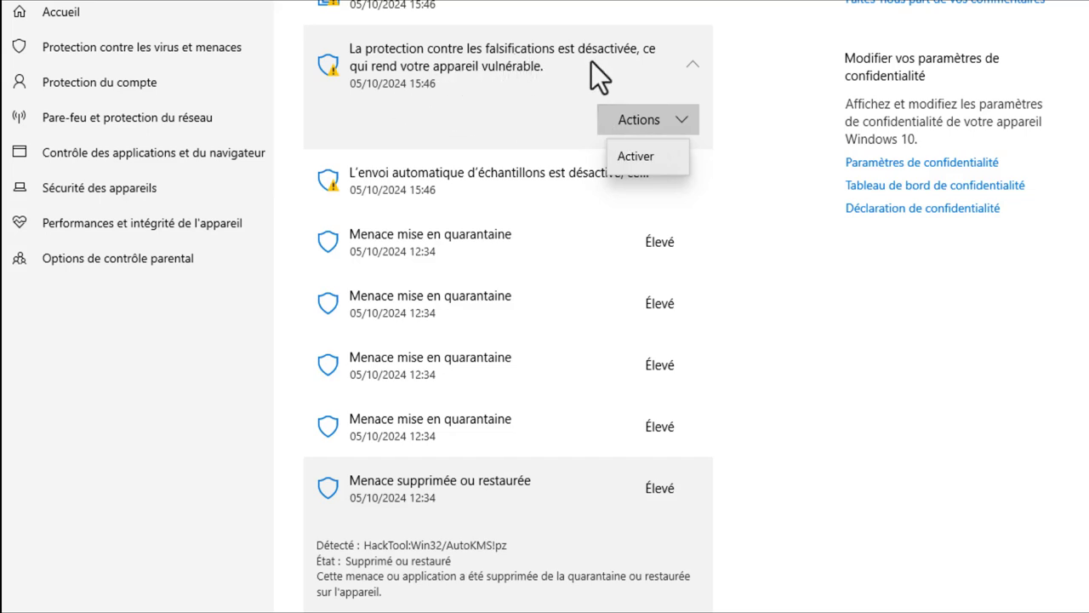
click(635, 156)
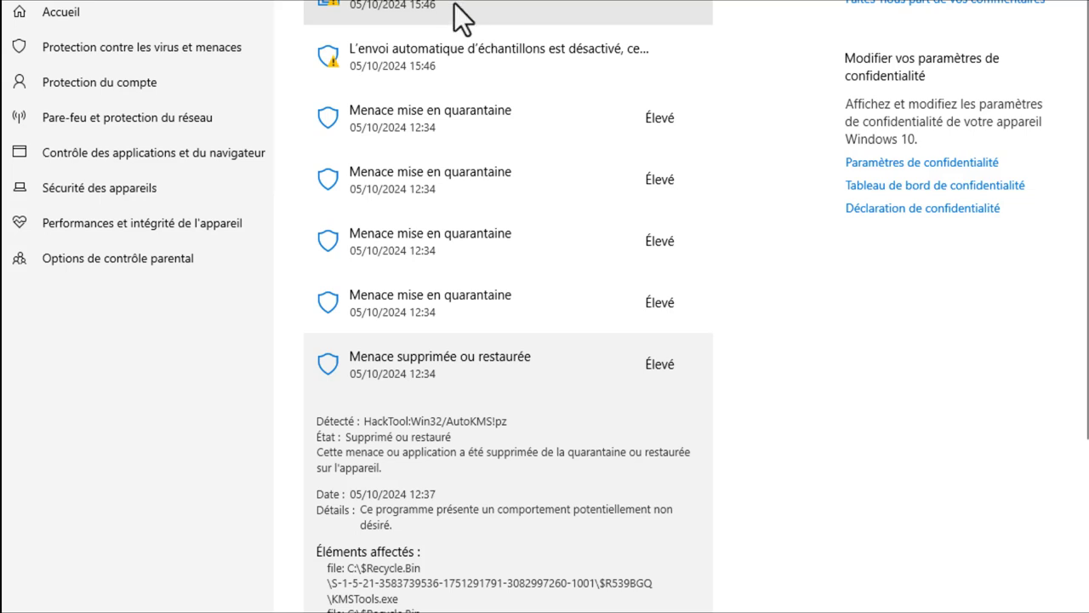
Step: Review the ransomware file recovery recommendation and its Configurer OneDrive action, and collapse the entry
click(696, 11)
click(683, 65)
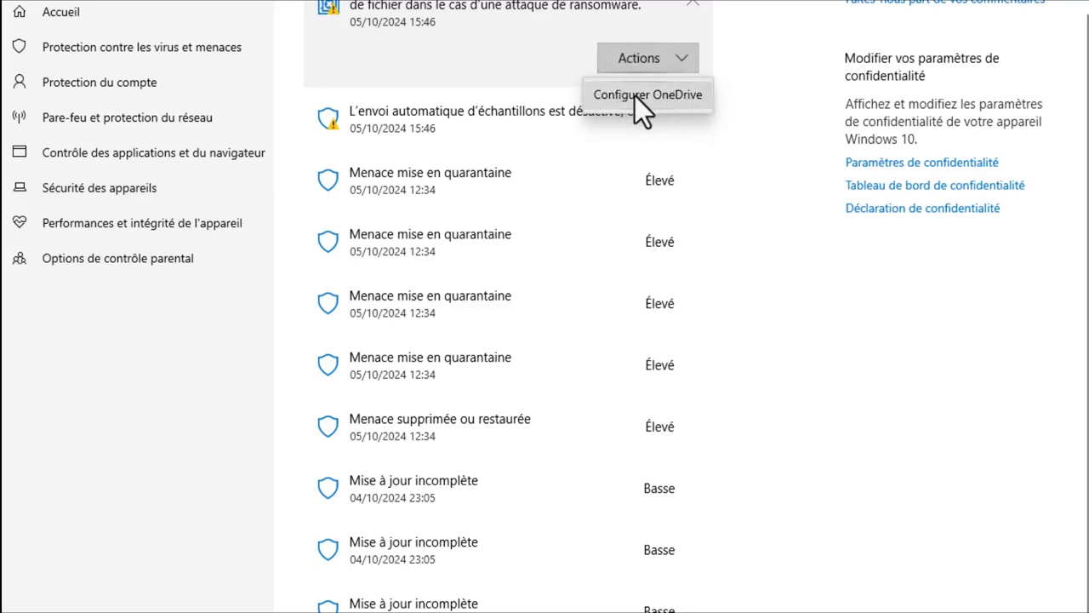
click(747, 52)
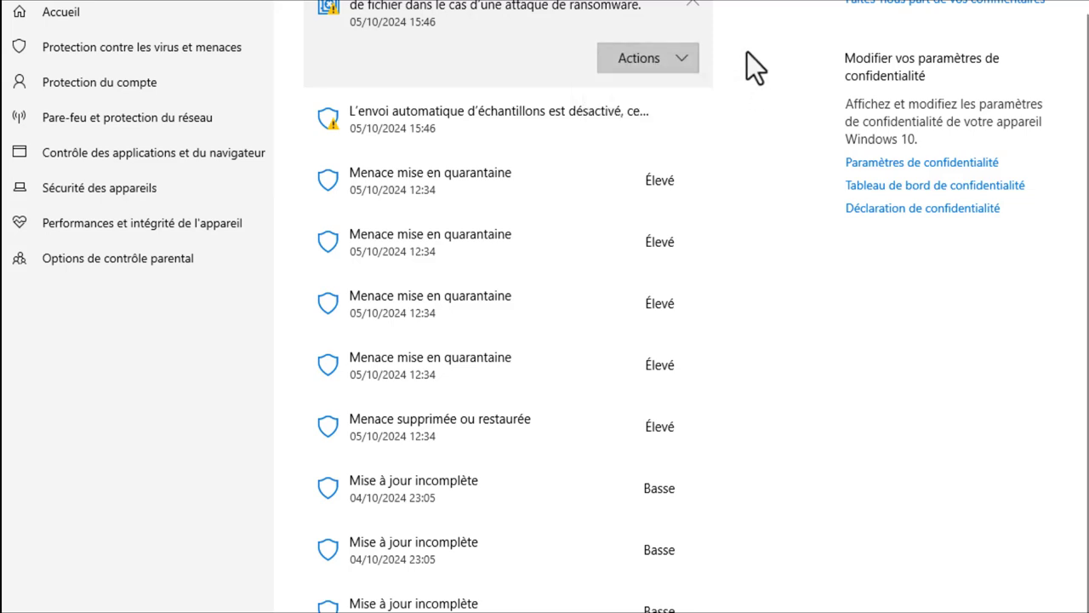
click(694, 12)
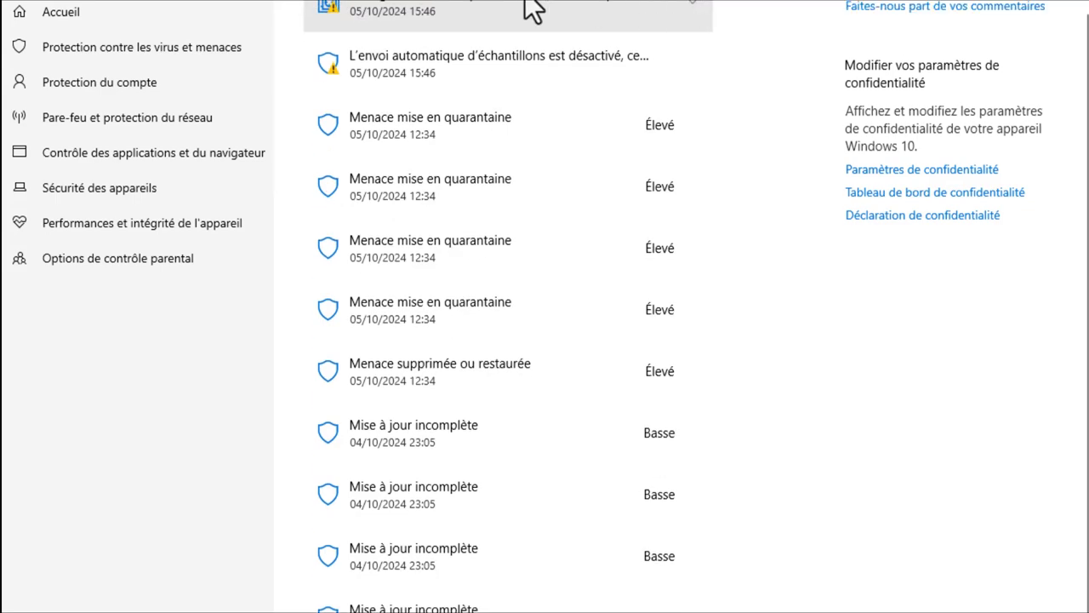
Step: Return to the virus and threat protection scan options and select Analyse complète
click(68, 49)
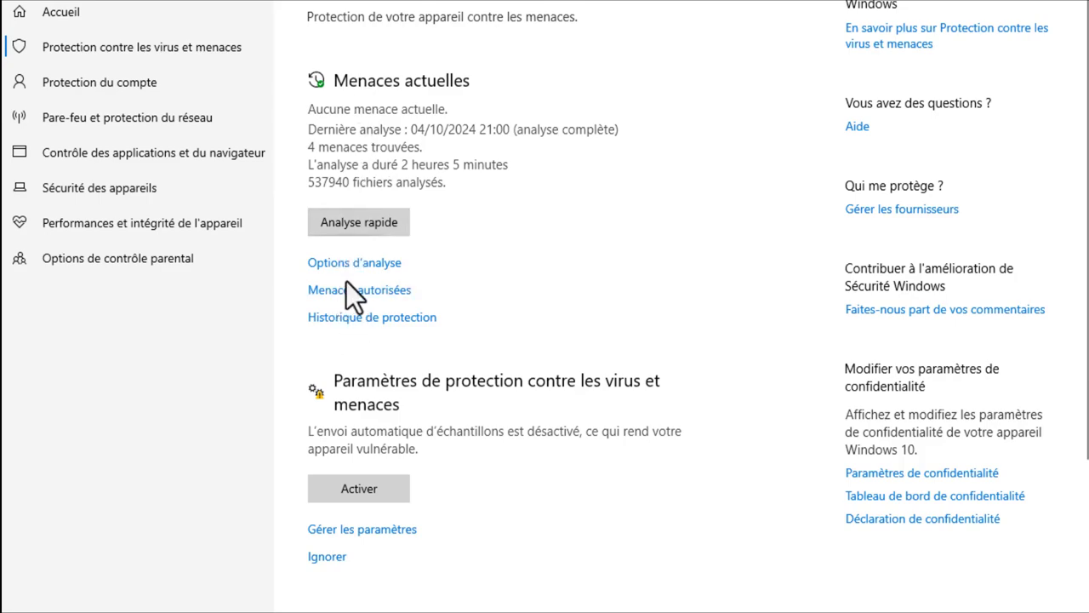
click(352, 264)
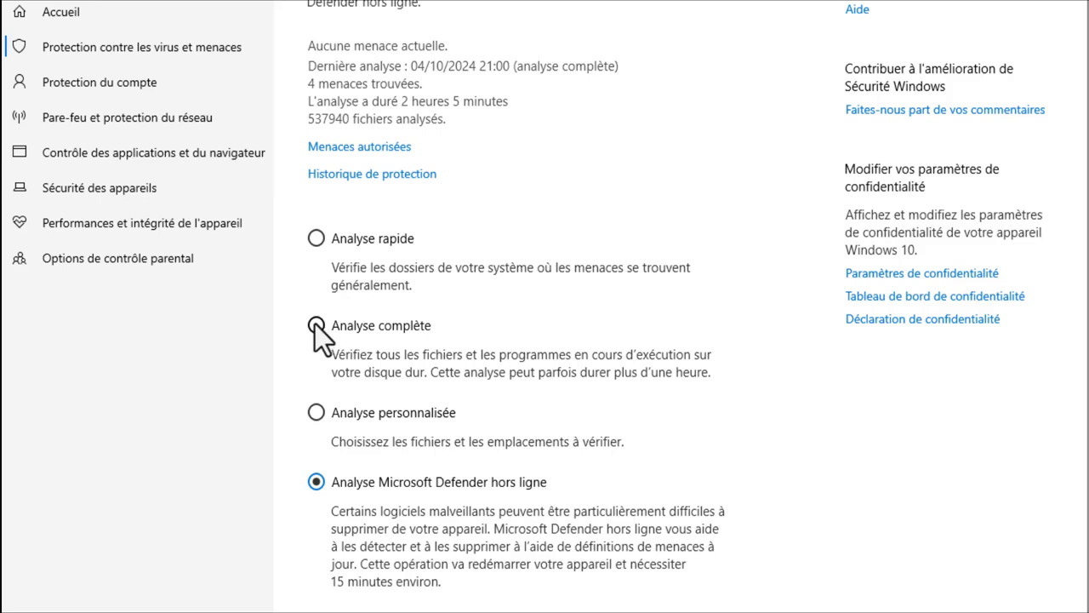
click(316, 325)
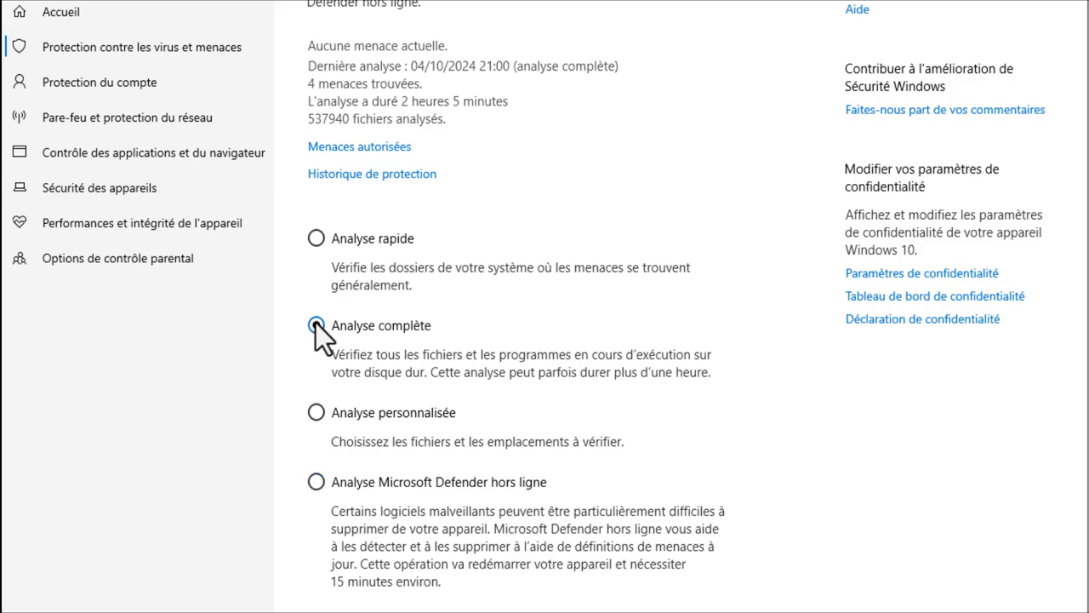
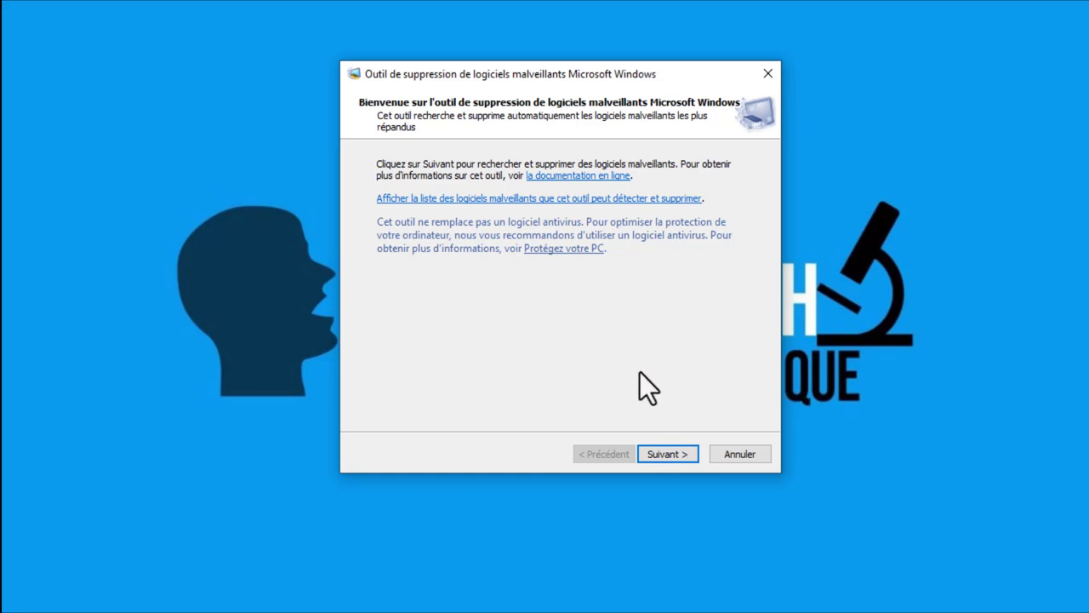
Step: Start an Analyse complète of the system with the Microsoft Windows malicious software removal tool
click(662, 452)
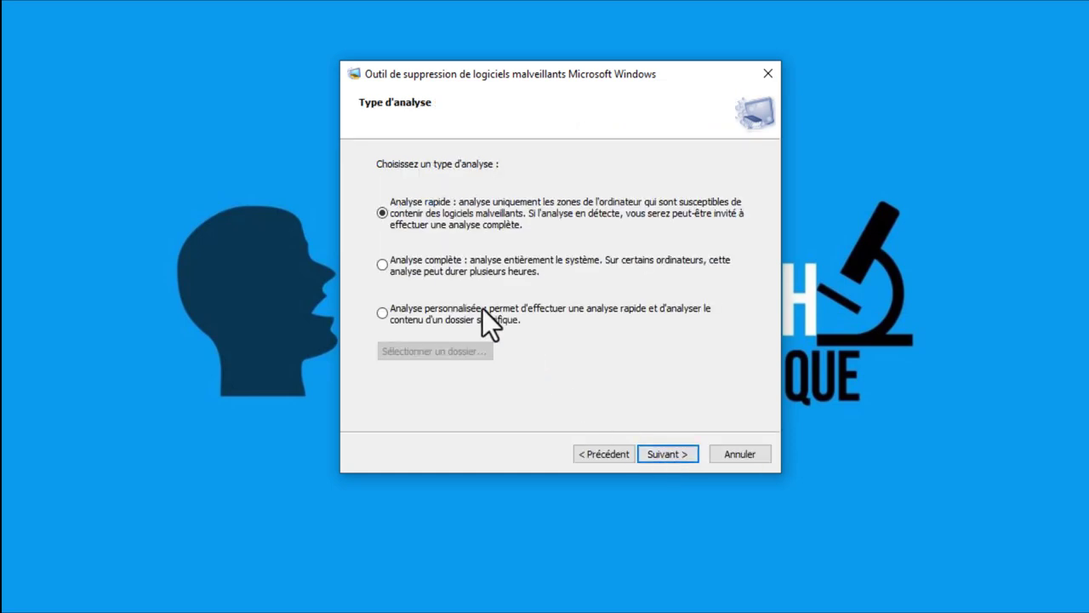
click(382, 212)
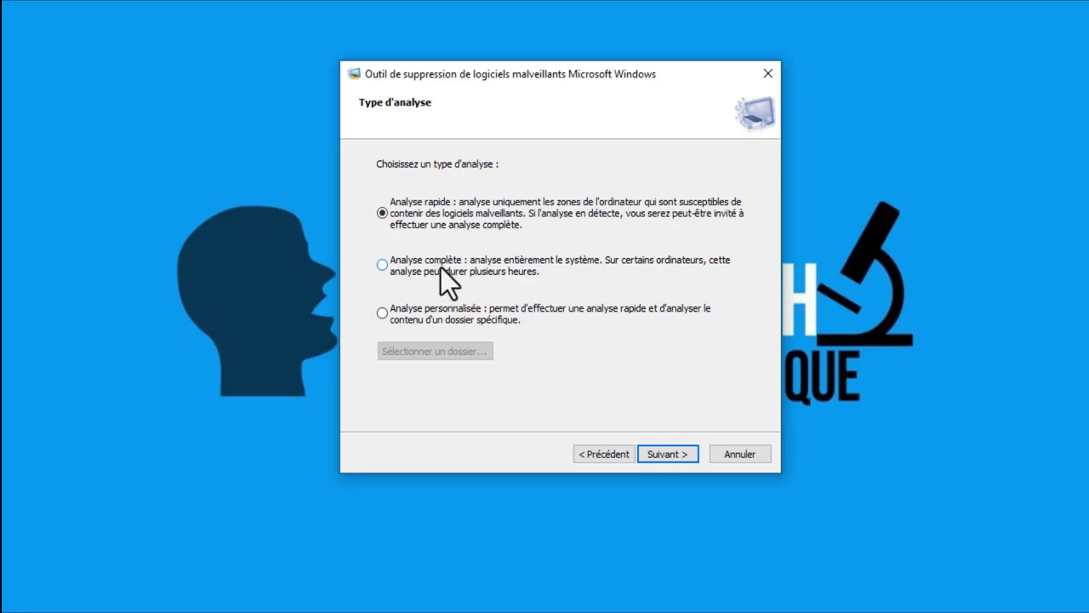
click(383, 265)
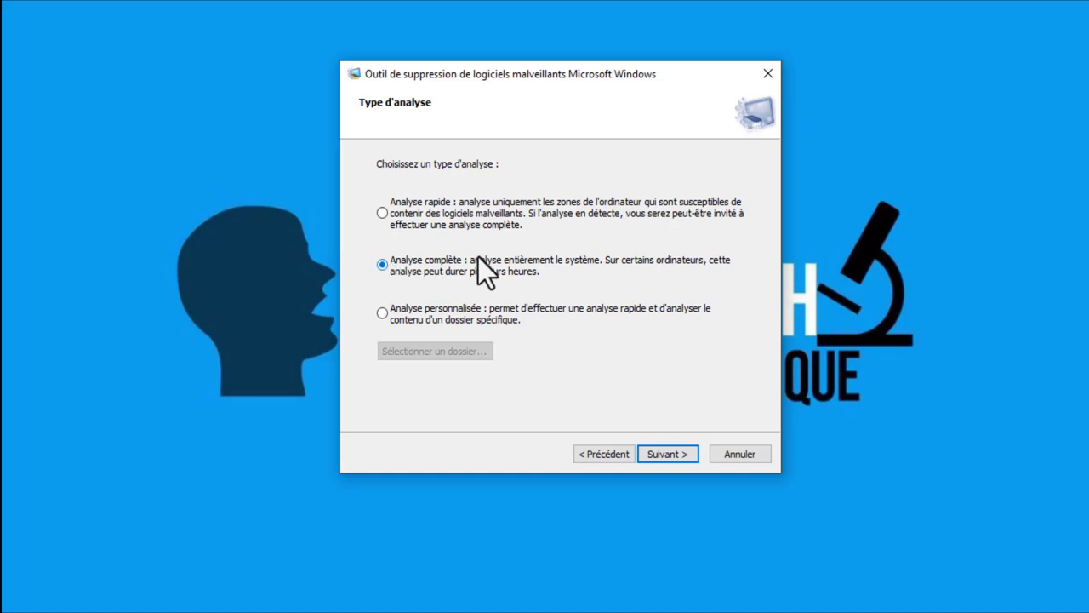
click(655, 451)
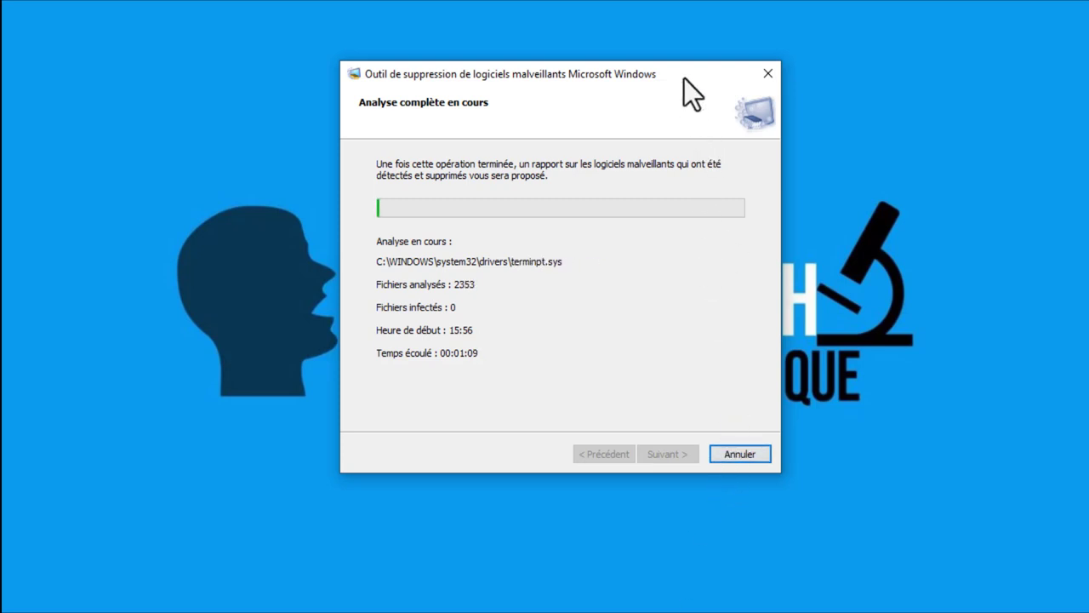
Step: Move the running scan's window up out of the way and launch the MRT command from a Windows search for MRT
drag(684, 78, 611, 1)
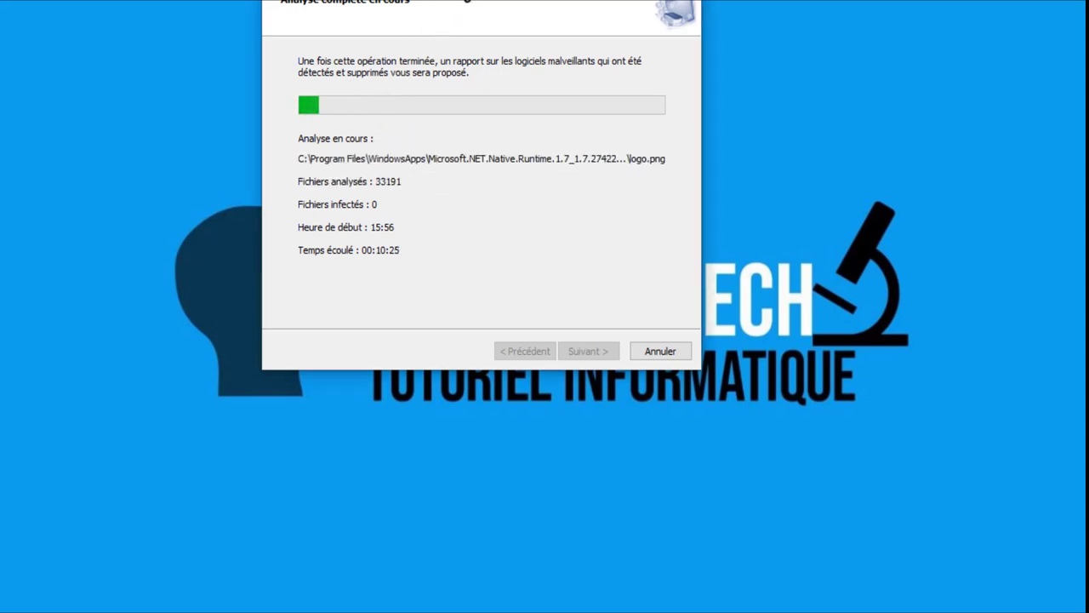
drag(459, 2, 518, 10)
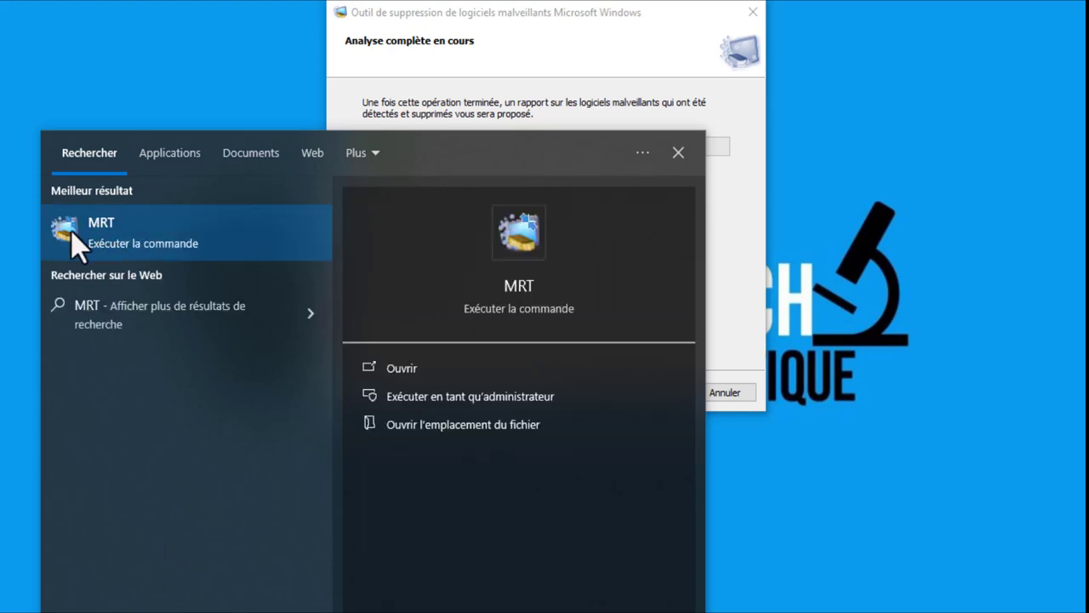
right_click(114, 235)
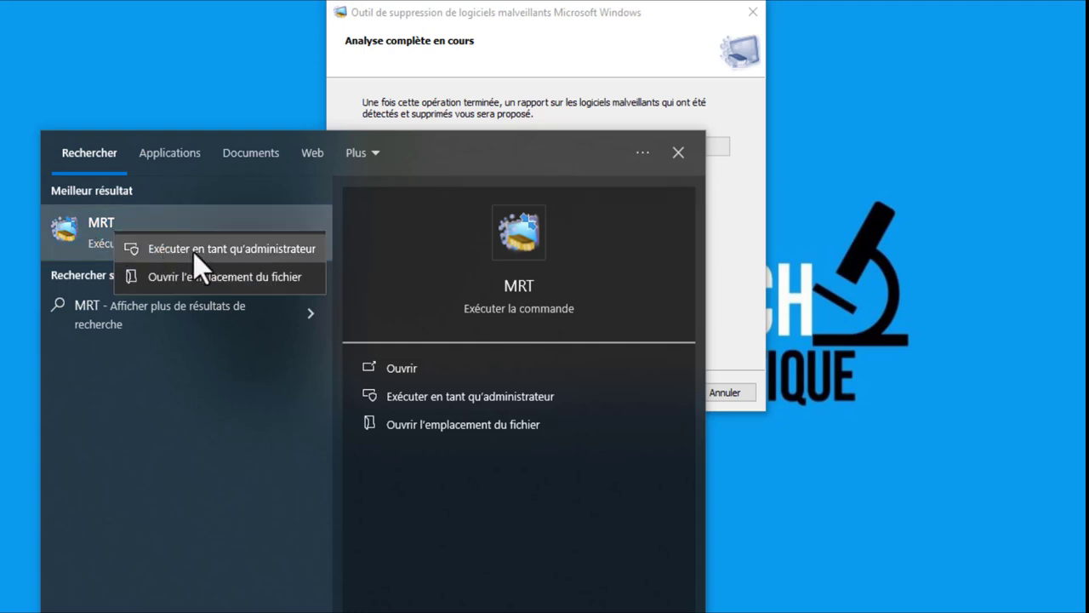
click(141, 219)
click(141, 220)
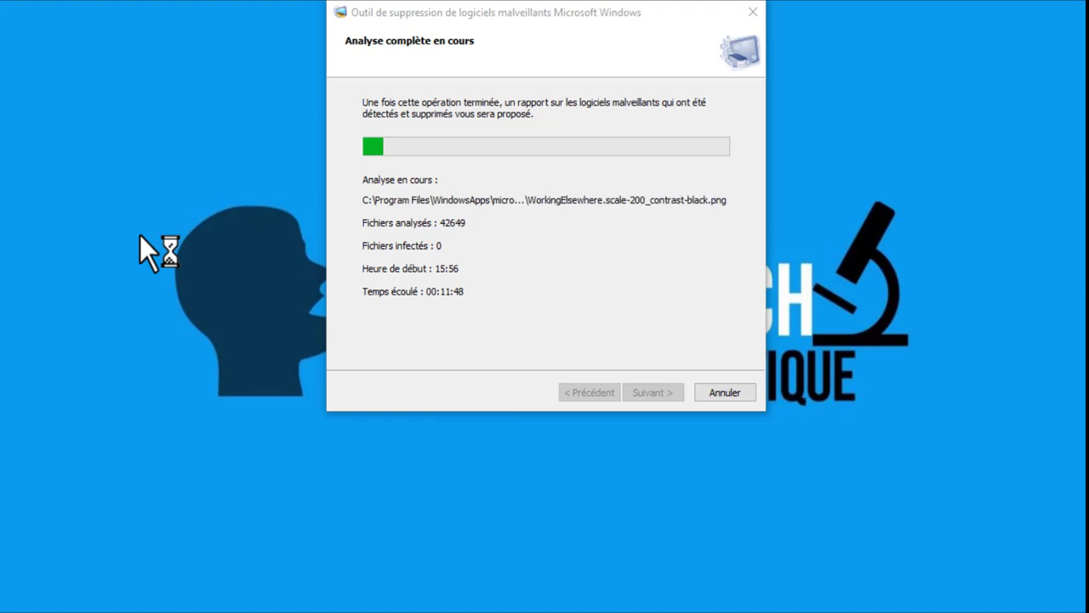